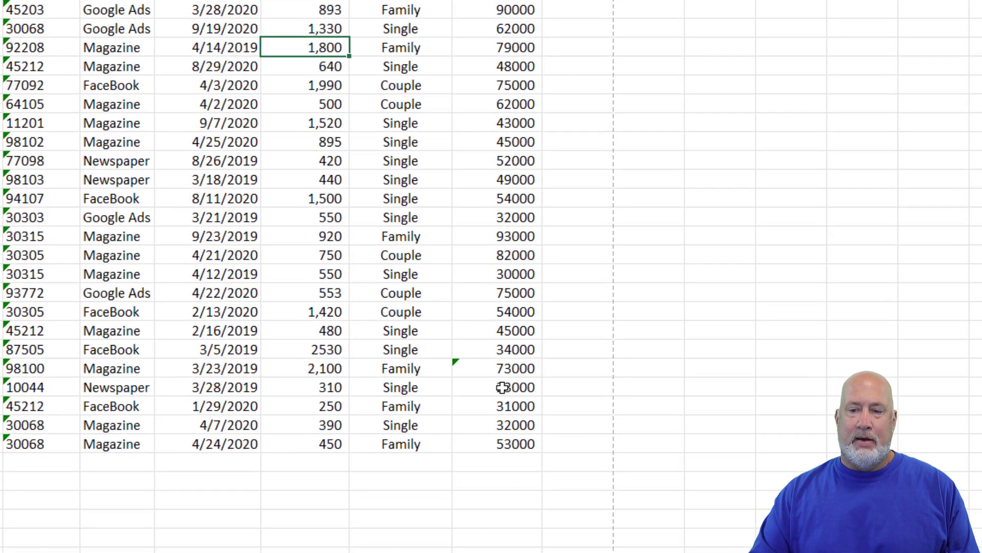
Step: Convert the text-stored income 73000 in K21 to a number using its error-options icon
{"action": "left_click", "coordinate": [651, 456]}
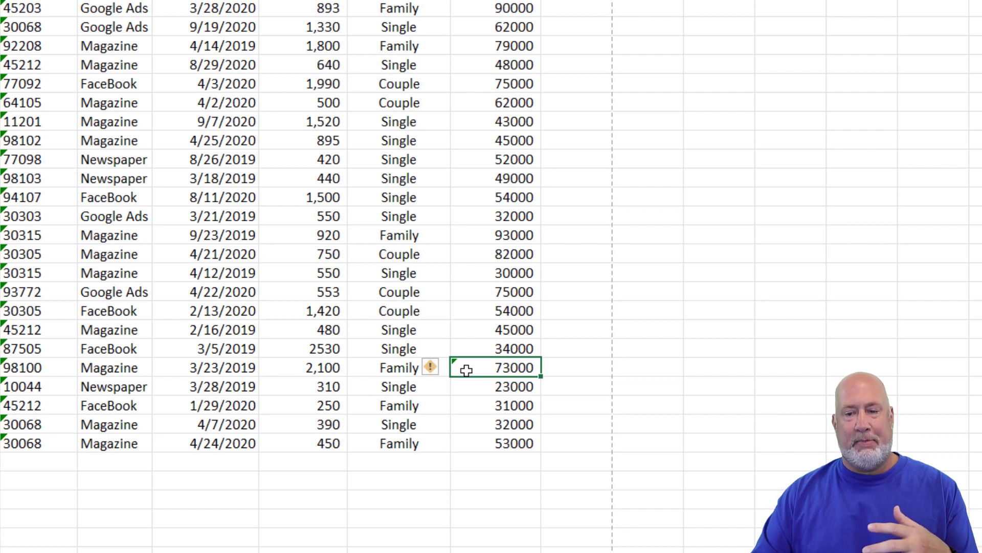
{"action": "left_click", "coordinate": [433, 371]}
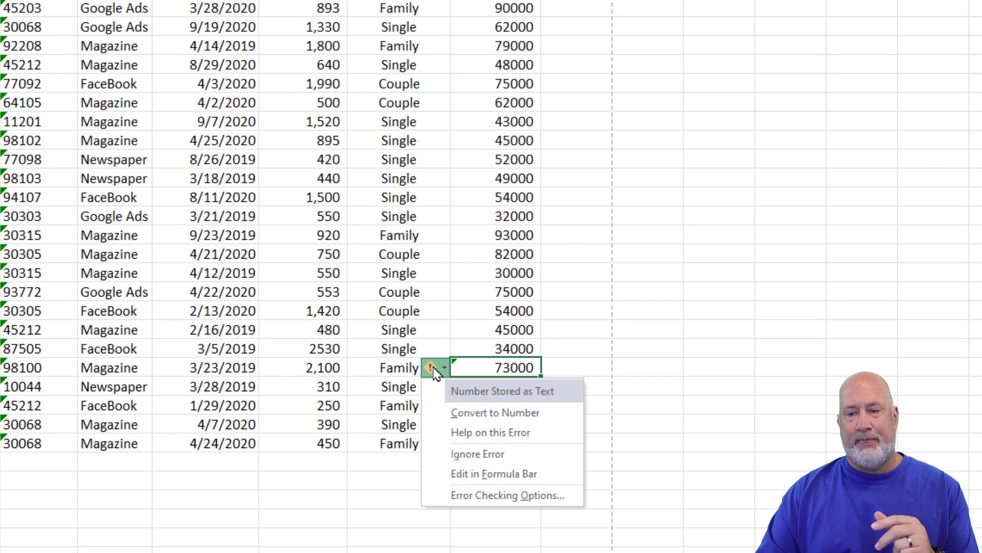
{"action": "left_click", "coordinate": [498, 419]}
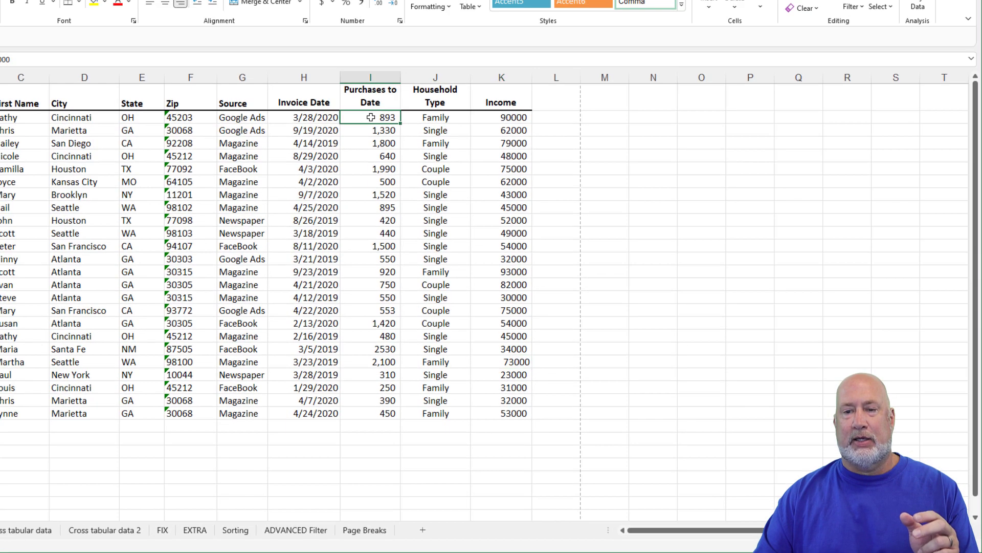
{"action": "left_click_drag", "start_coordinate": [304, 7], "coordinate": [332, 422]}
{"action": "left_click_drag", "start_coordinate": [390, 398], "coordinate": [390, 406]}
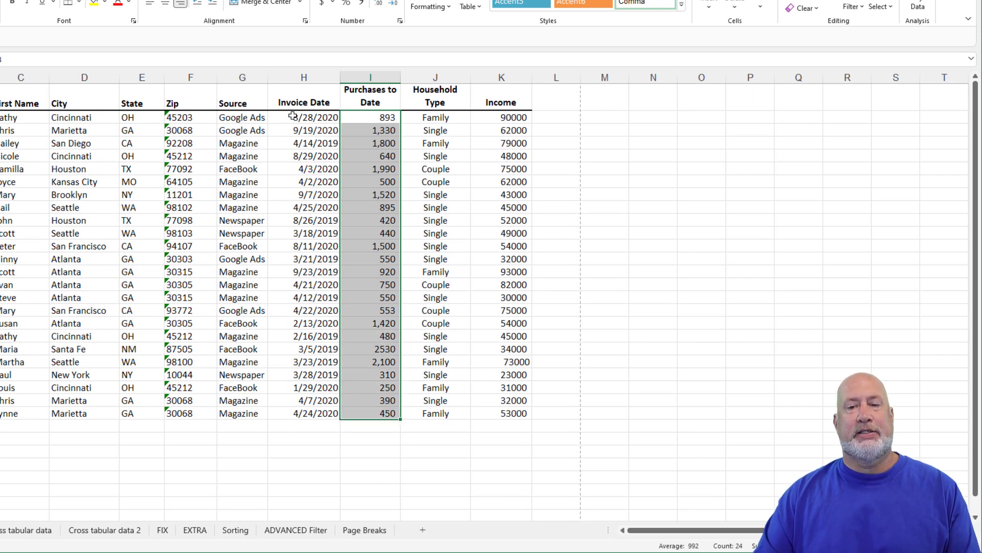
{"action": "left_click", "coordinate": [355, 117]}
{"action": "left_click_drag", "start_coordinate": [355, 117], "coordinate": [358, 130]}
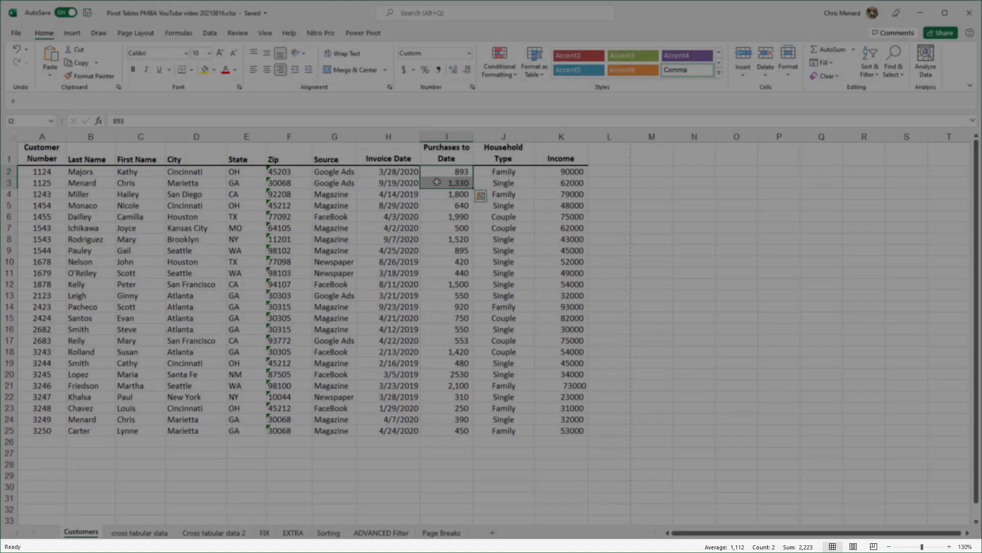
{"action": "left_click", "coordinate": [438, 183]}
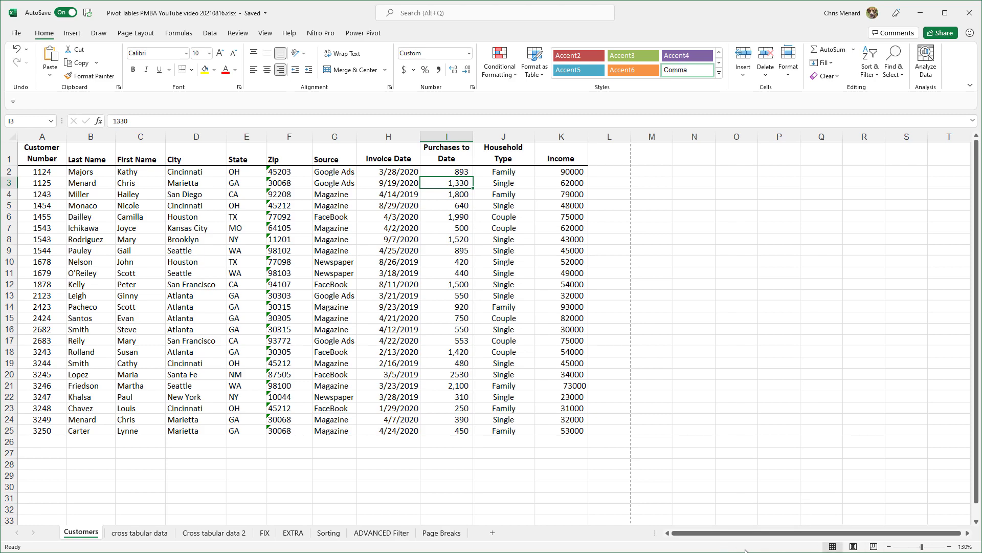
Step: Select all 24 Purchases to Date values in I2:I25 and read Count 24 and Sum 18,851
{"action": "left_click_drag", "start_coordinate": [459, 172], "coordinate": [460, 189]}
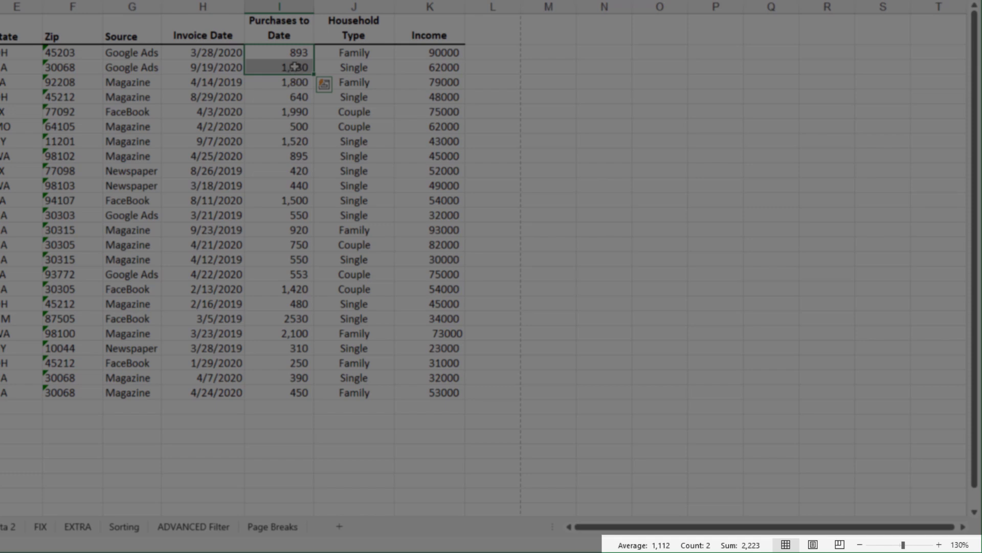
{"action": "left_click_drag", "start_coordinate": [279, 53], "coordinate": [307, 394]}
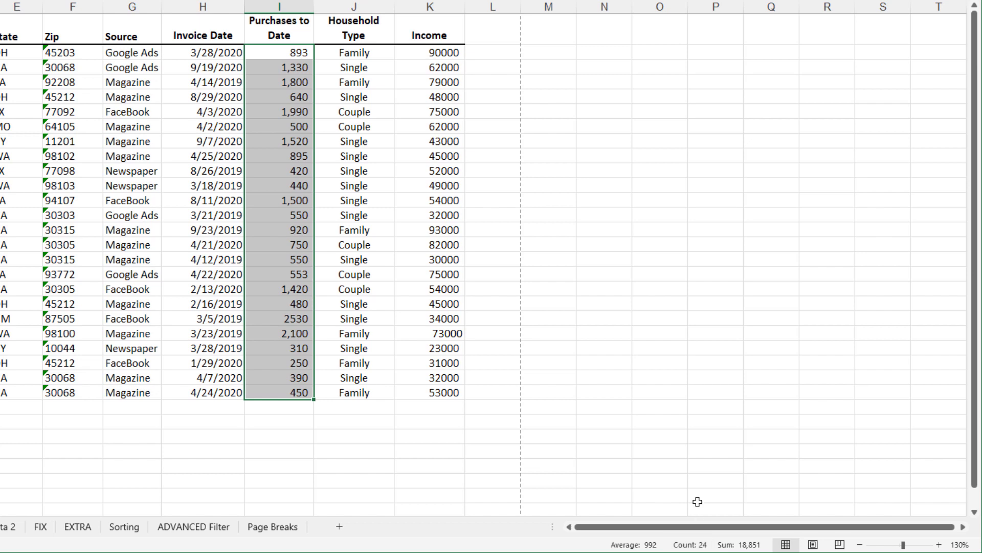
{"action": "right_click", "coordinate": [696, 546]}
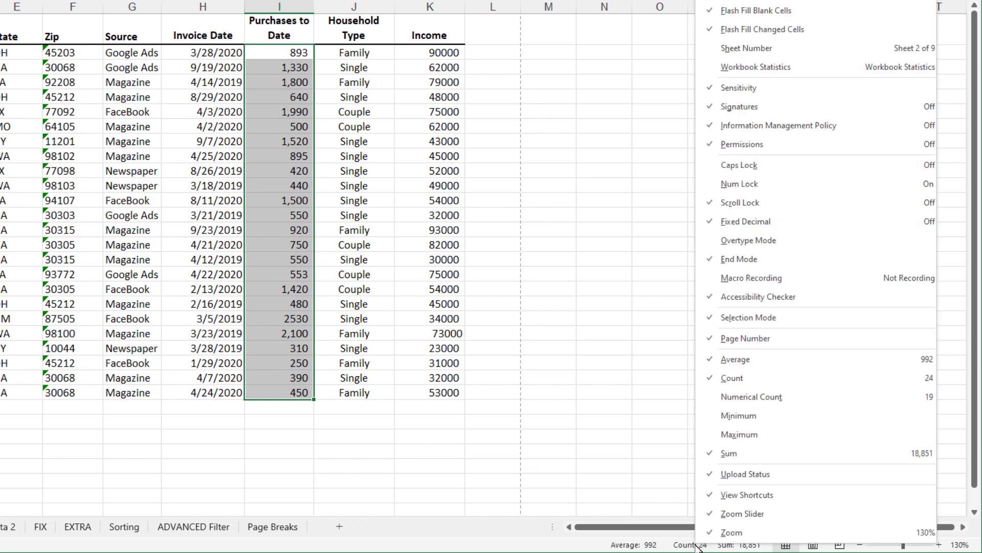
Step: Enable Numerical Count on the status bar, showing 19 numeric values out of 24
{"action": "left_click", "coordinate": [788, 404]}
{"action": "left_click", "coordinate": [588, 460]}
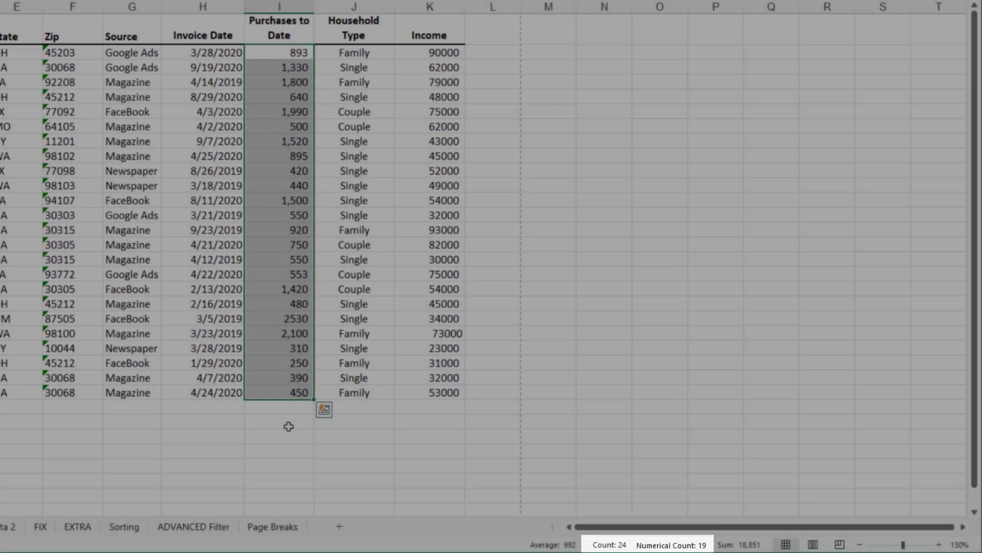
Step: Enter =SUM(I2:I25) in I27 to total the purchases at 18,851
{"action": "left_click", "coordinate": [289, 426]}
{"action": "type", "text": "=sum"}
{"action": "key", "text": "Tab"}
{"action": "type", "text": "i2:"}
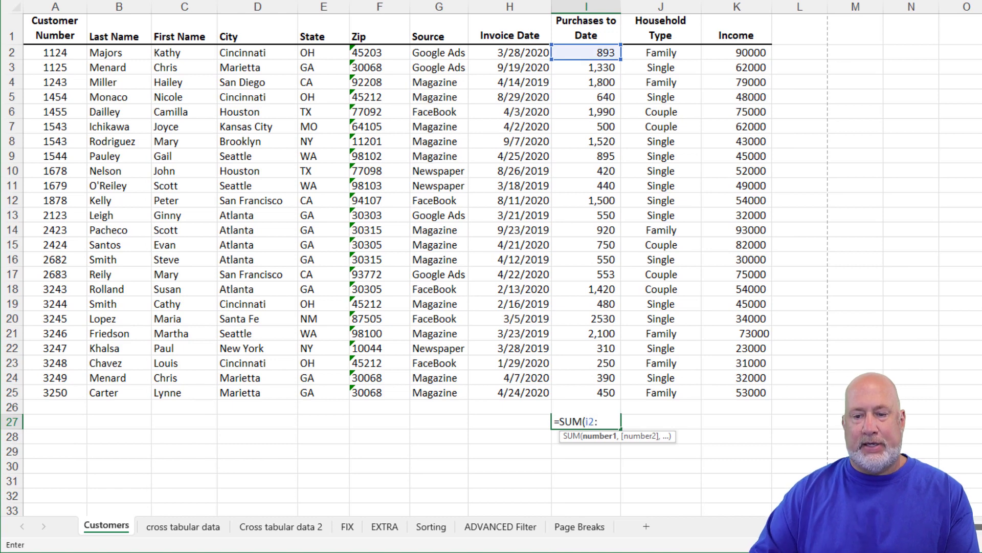
{"action": "type", "text": "i"}
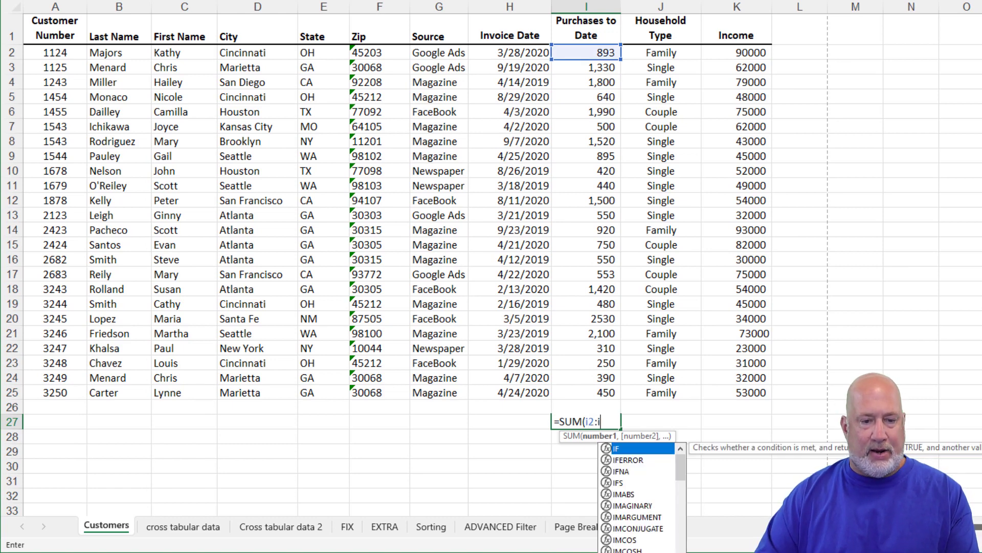
{"action": "type", "text": "25"}
{"action": "key", "text": "Return"}
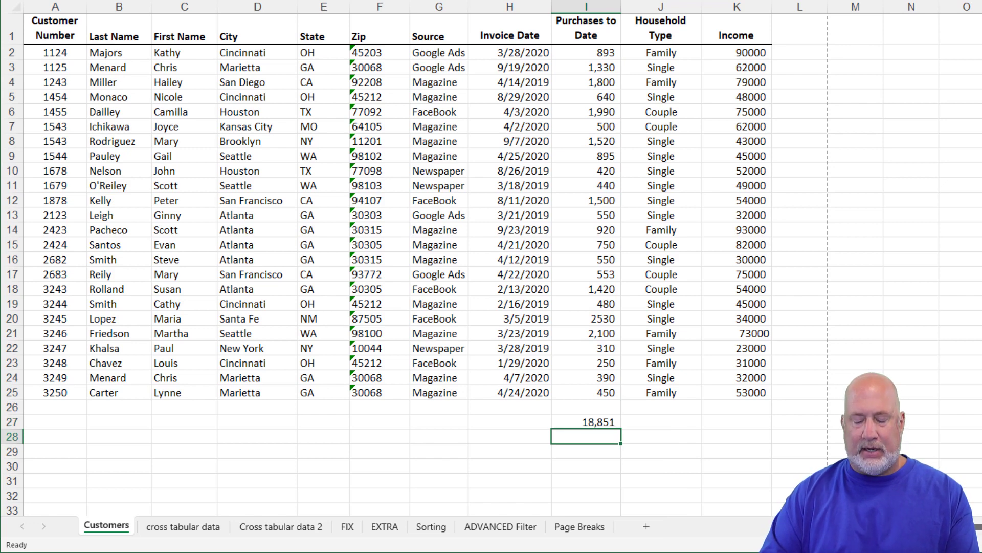
Step: Copy the formula into I28 and change SUM to AVERAGE for the purchases average
{"action": "key", "text": "ctrl+apostrophe"}
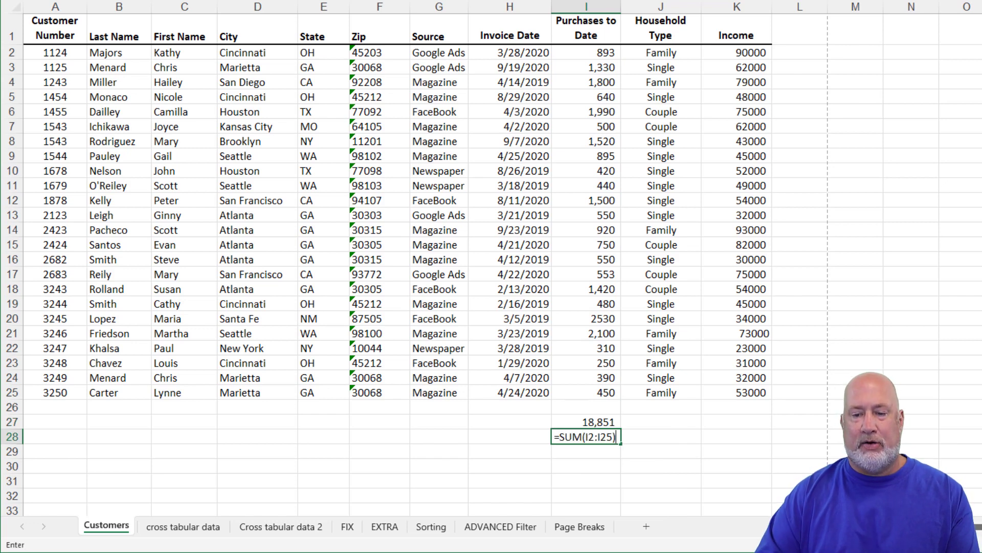
{"action": "left_click", "coordinate": [583, 436]}
{"action": "key", "text": "BackSpace"}
{"action": "key", "text": "BackSpace"}
{"action": "key", "text": "BackSpace"}
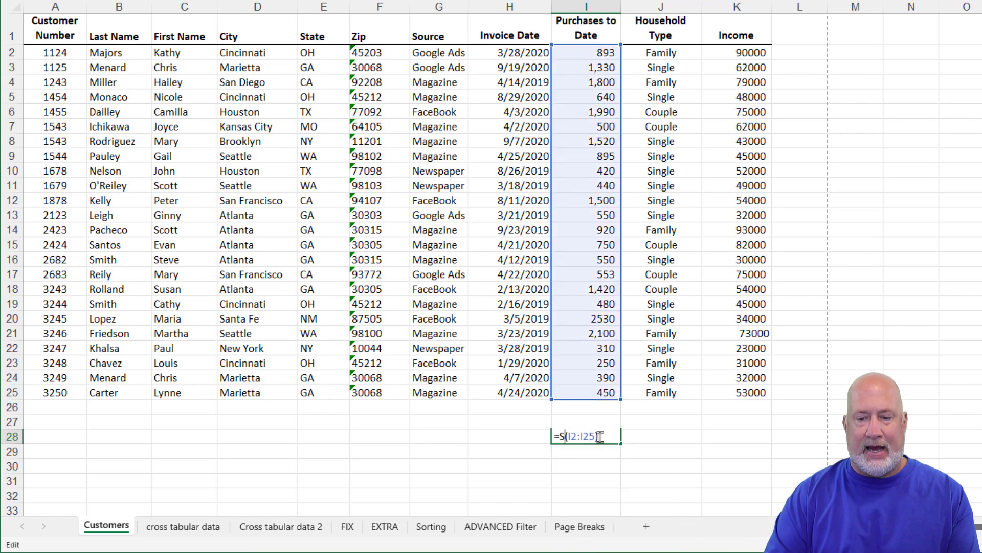
{"action": "type", "text": "average"}
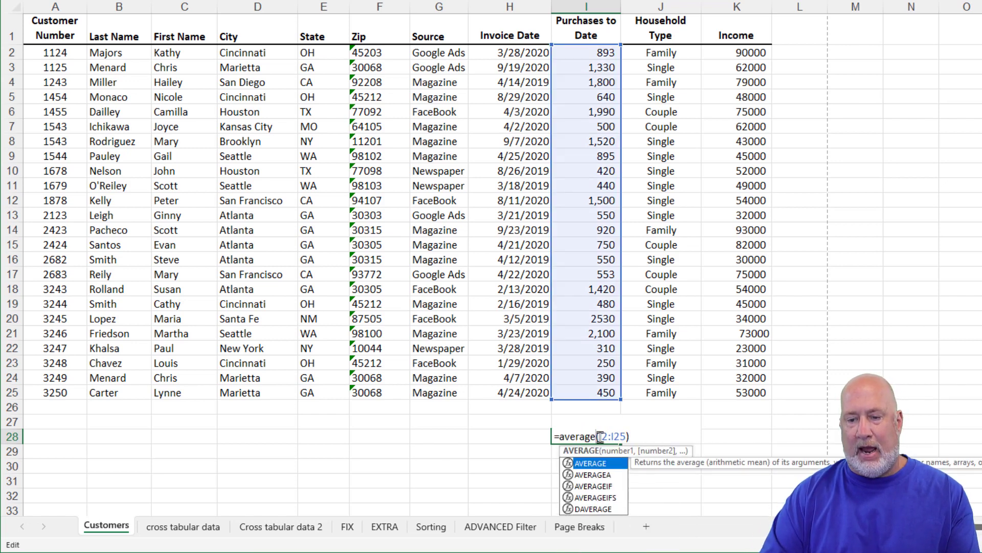
{"action": "key", "text": "Return"}
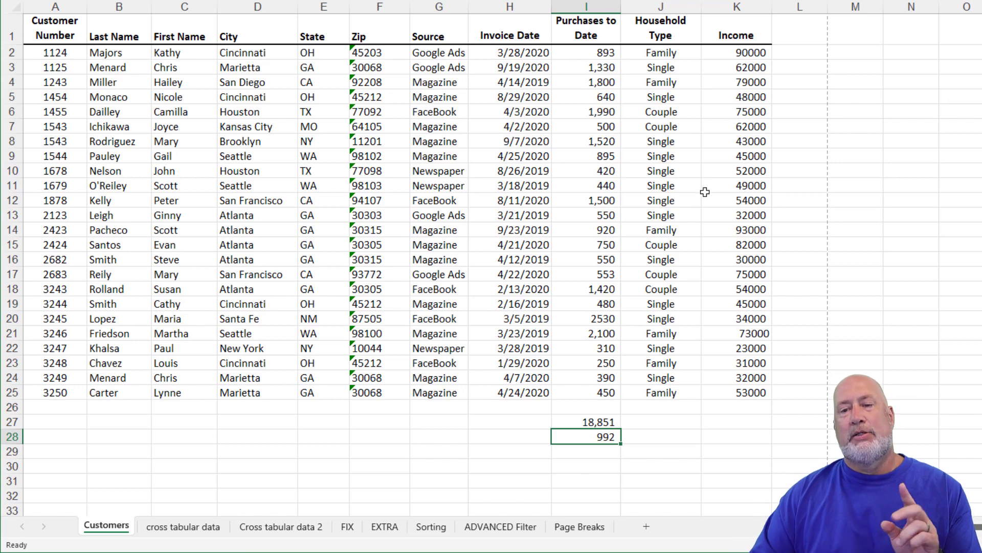
Step: Select I2:I25 and enable Minimum and Maximum on the status bar
{"action": "left_click_drag", "start_coordinate": [593, 53], "coordinate": [578, 397]}
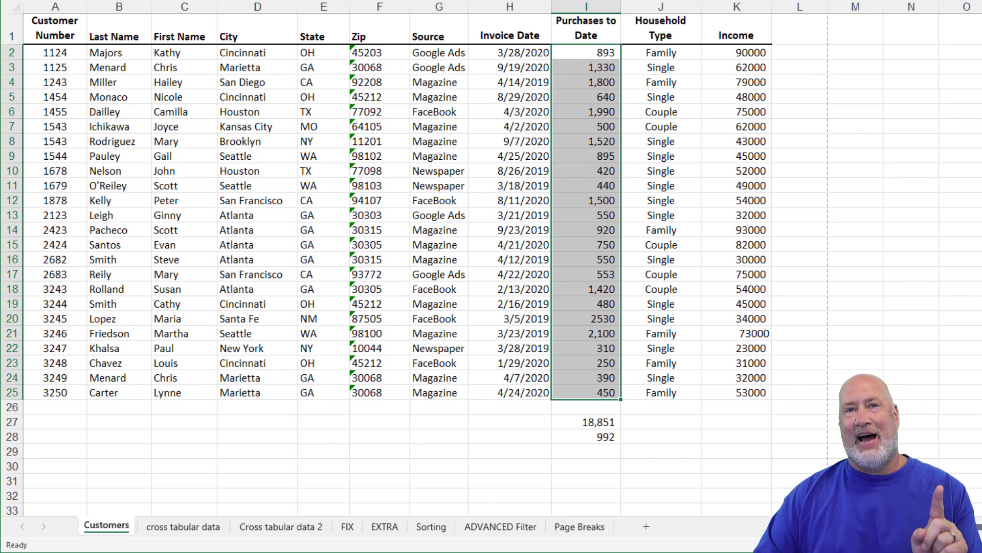
{"action": "right_click", "coordinate": [981, 545]}
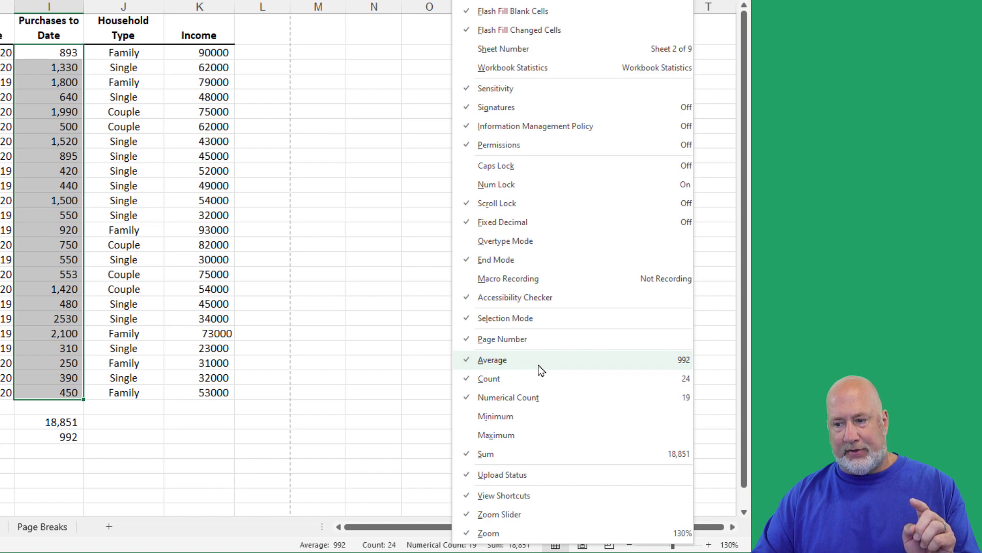
{"action": "left_click", "coordinate": [511, 417]}
{"action": "left_click", "coordinate": [504, 434]}
{"action": "left_click", "coordinate": [395, 347]}
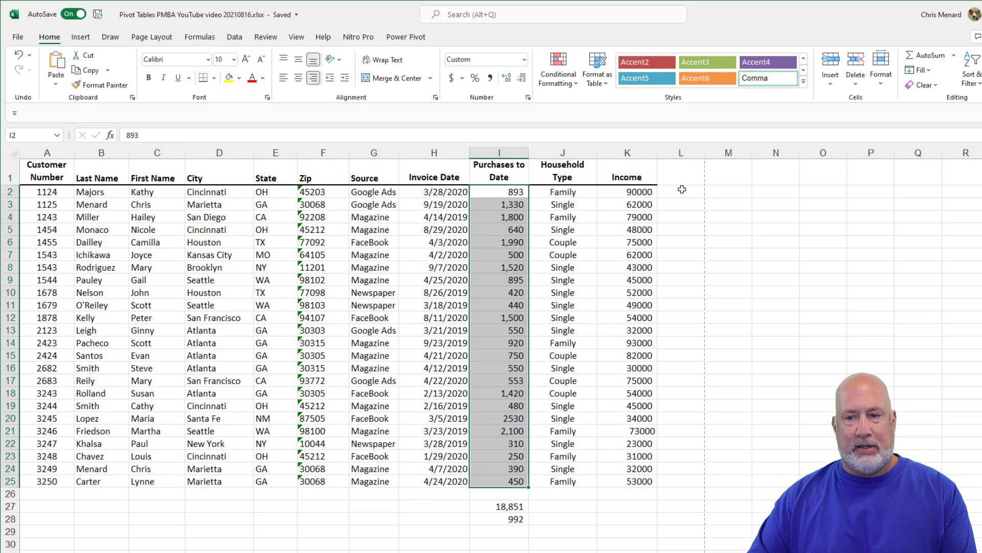
Step: Enter =ISNUMBER(I2) in L2 and fill it down to L25, showing five FALSE rows
{"action": "left_click", "coordinate": [678, 185]}
{"action": "type", "text": "="}
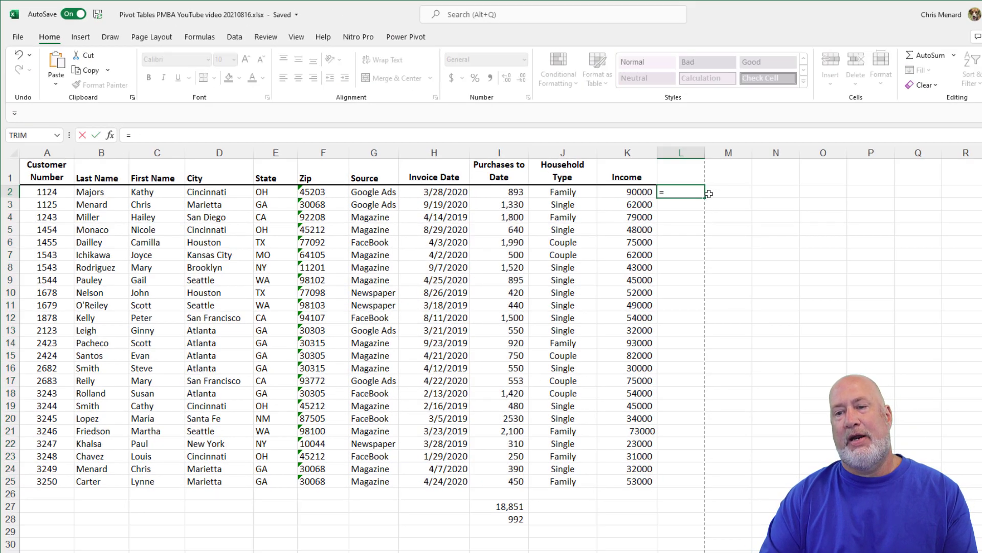
{"action": "type", "text": "is"}
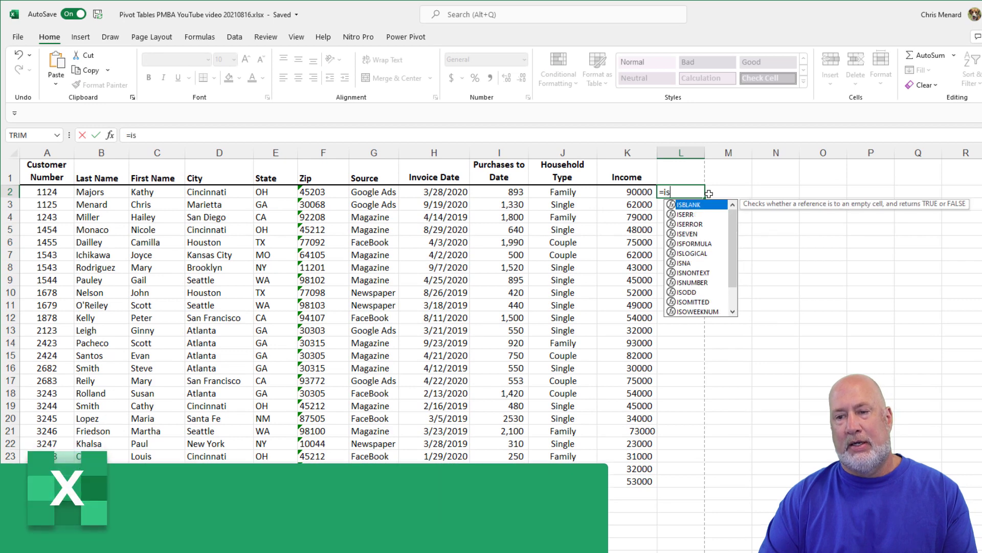
{"action": "type", "text": "n"}
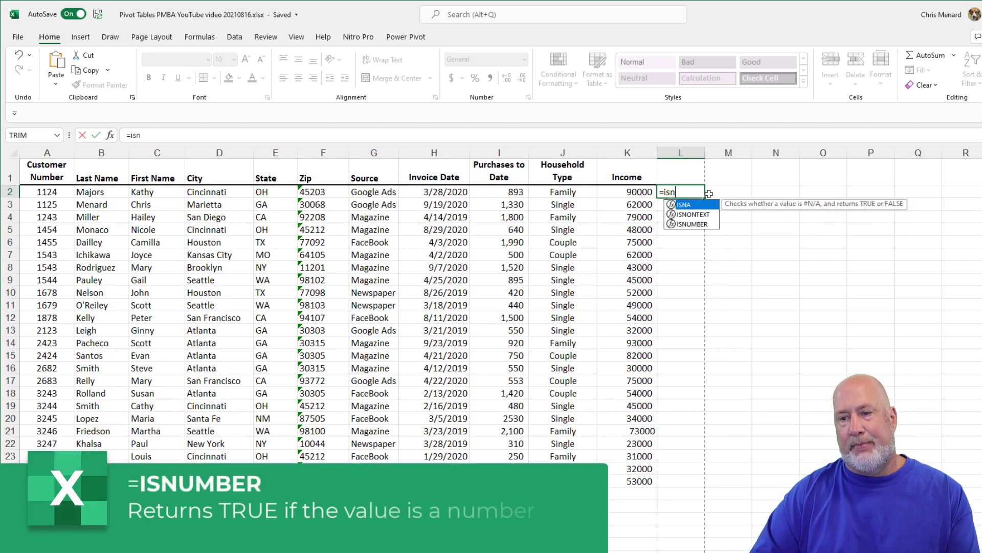
{"action": "key", "text": "Down"}
{"action": "key", "text": "Down"}
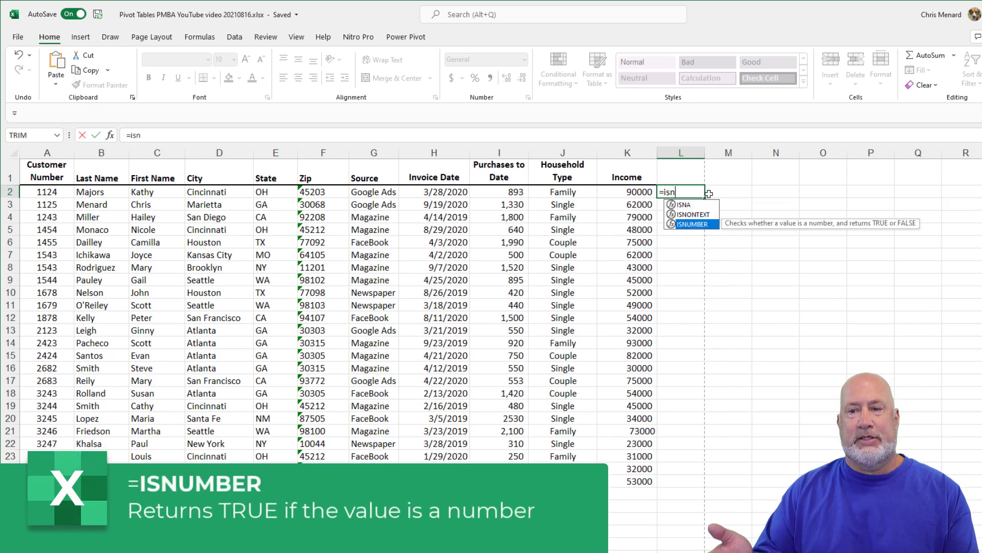
{"action": "key", "text": "Tab"}
{"action": "key", "text": "Left"}
{"action": "key", "text": "Left"}
{"action": "key", "text": "Left"}
{"action": "key", "text": "Return"}
{"action": "left_click", "coordinate": [700, 193]}
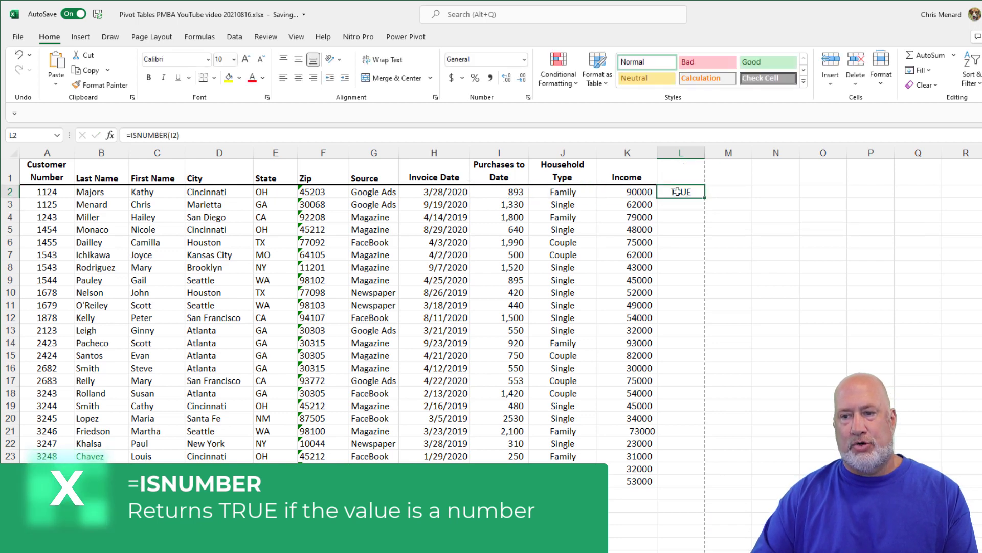
{"action": "double_click", "coordinate": [705, 197]}
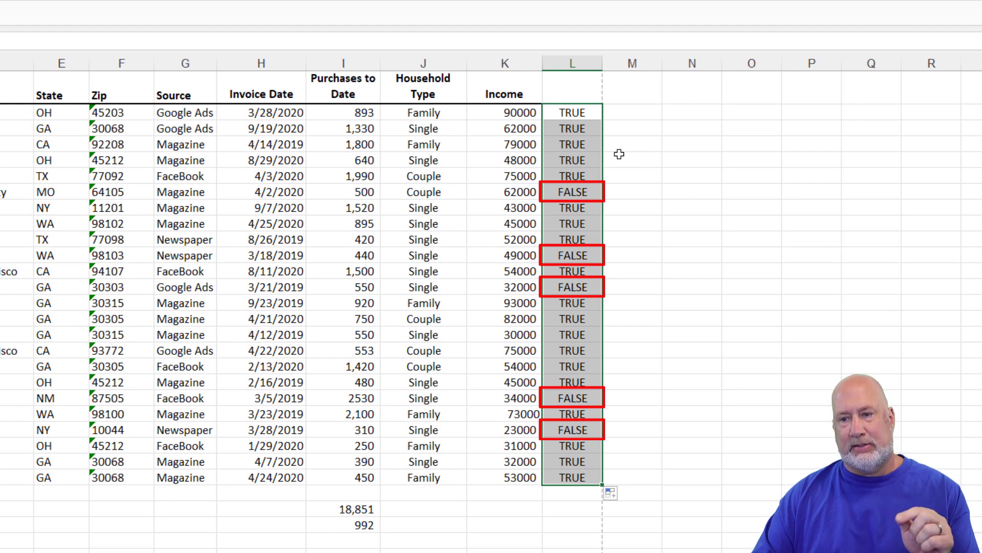
{"action": "left_click", "coordinate": [583, 112]}
Step: Replace the L2 check with =ISTEXT(I2) and fill it down column L
{"action": "double_click", "coordinate": [583, 112]}
{"action": "key", "text": "Escape"}
{"action": "type", "text": "=iste"}
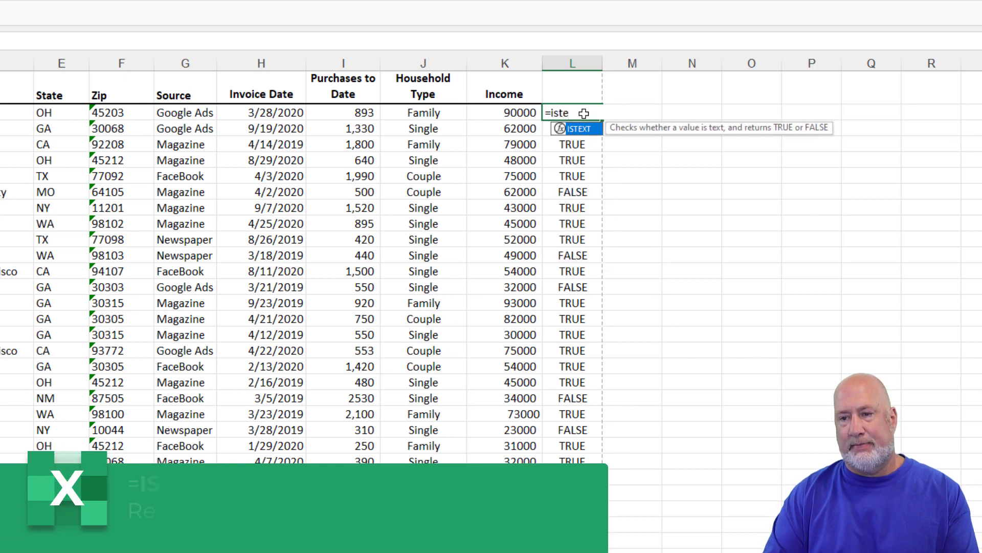
{"action": "key", "text": "Tab"}
{"action": "key", "text": "Left"}
{"action": "key", "text": "Left"}
{"action": "key", "text": "Left"}
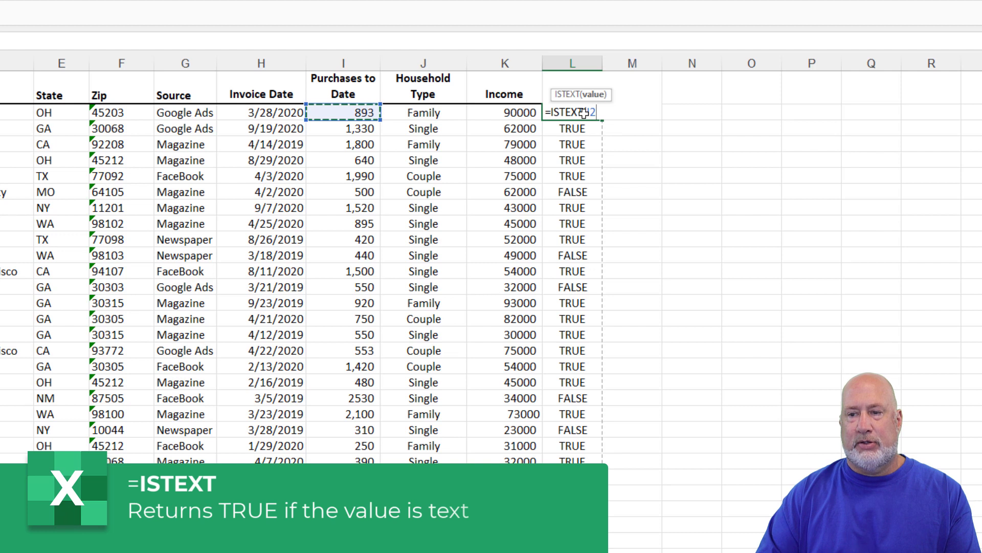
{"action": "key", "text": "ctrl+Return"}
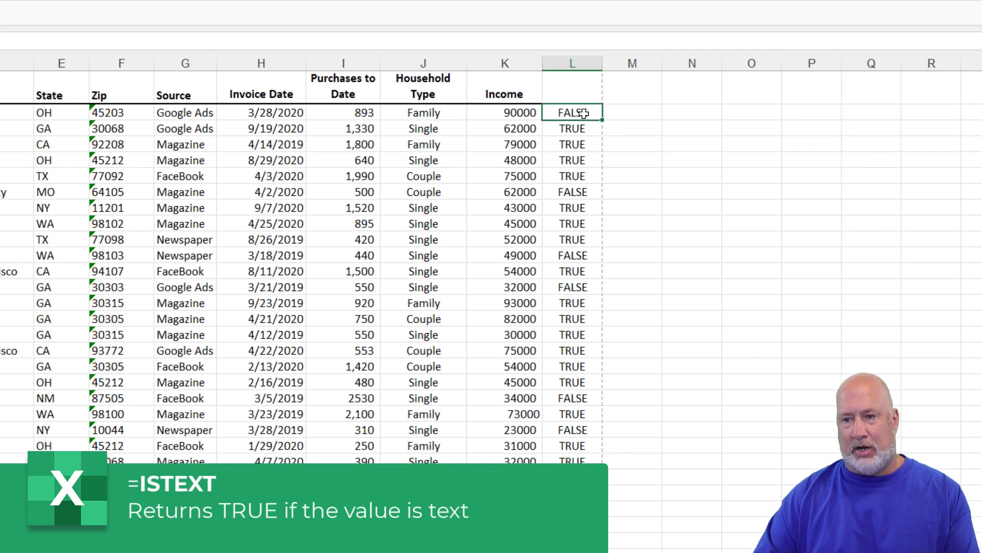
{"action": "double_click", "coordinate": [604, 121]}
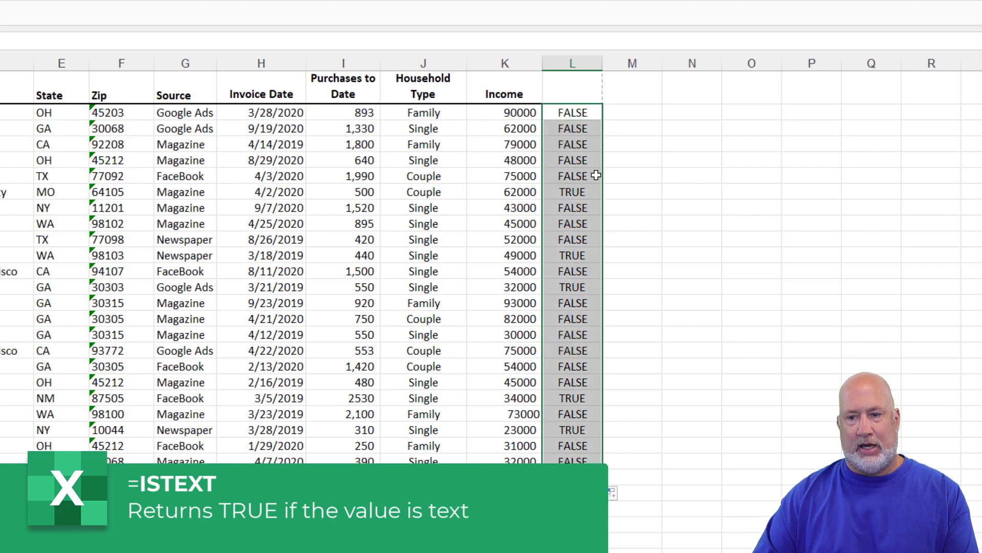
Step: Clear the TRUE/FALSE results from L2:L25 and return to cell I2
{"action": "left_click", "coordinate": [586, 400]}
{"action": "left_click_drag", "start_coordinate": [585, 400], "coordinate": [586, 415]}
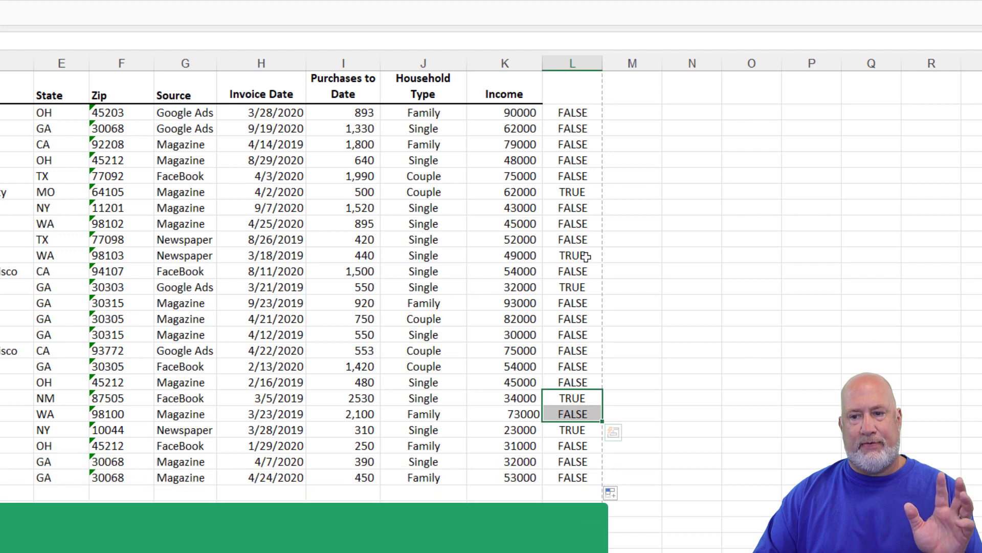
{"action": "left_click_drag", "start_coordinate": [573, 116], "coordinate": [558, 476]}
{"action": "key", "text": "Delete"}
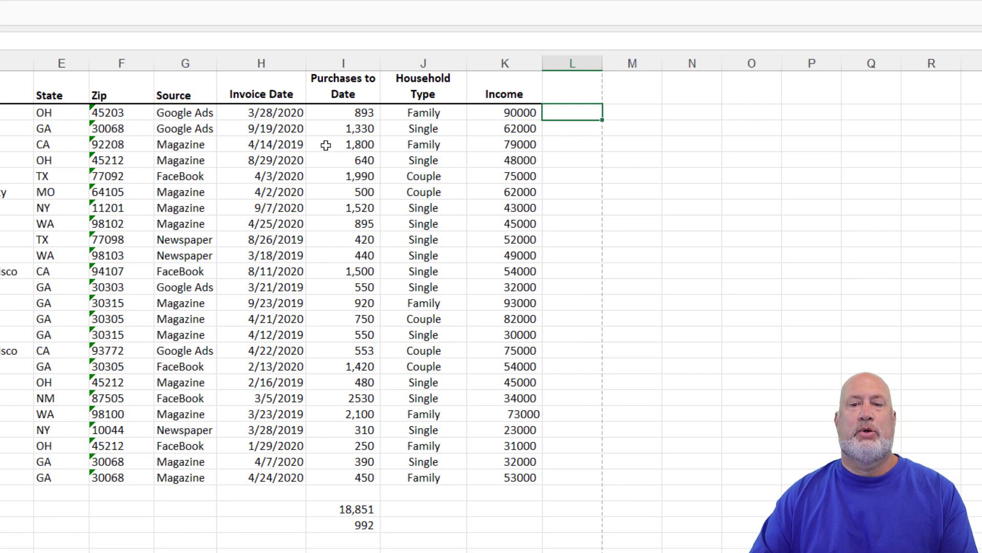
{"action": "left_click", "coordinate": [333, 116]}
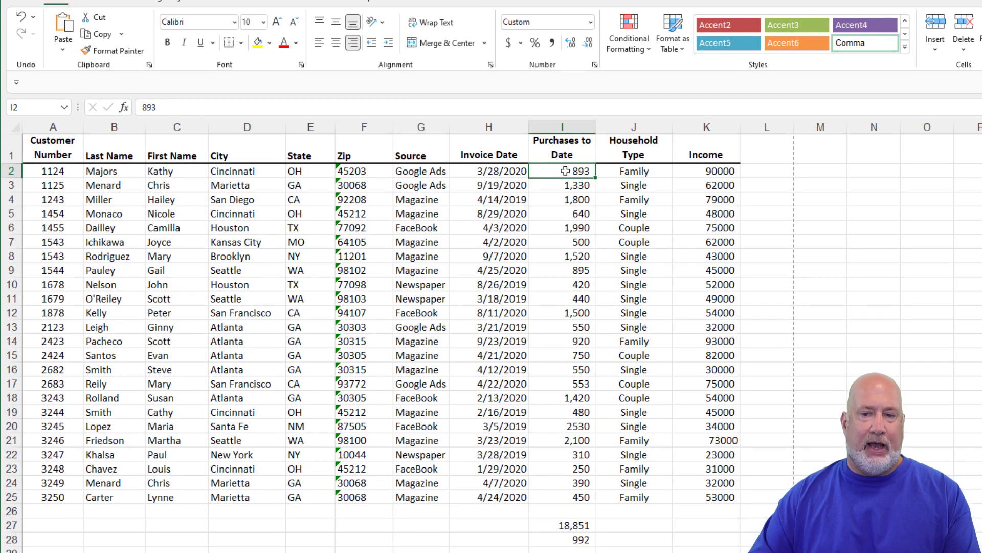
Step: Select I2:I25 and open the Home > Conditional Formatting menu
{"action": "left_click_drag", "start_coordinate": [565, 176], "coordinate": [576, 497]}
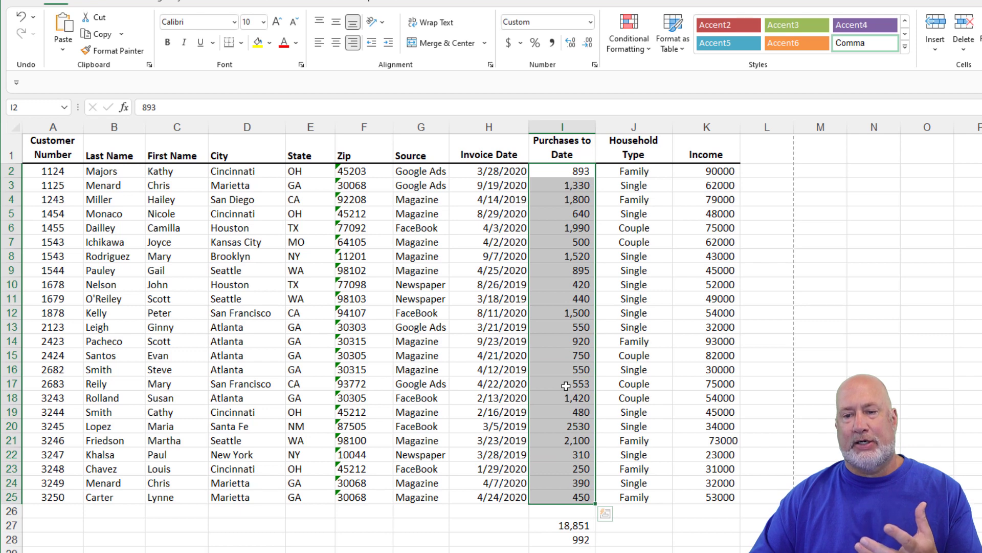
{"action": "left_click_drag", "start_coordinate": [568, 170], "coordinate": [576, 494]}
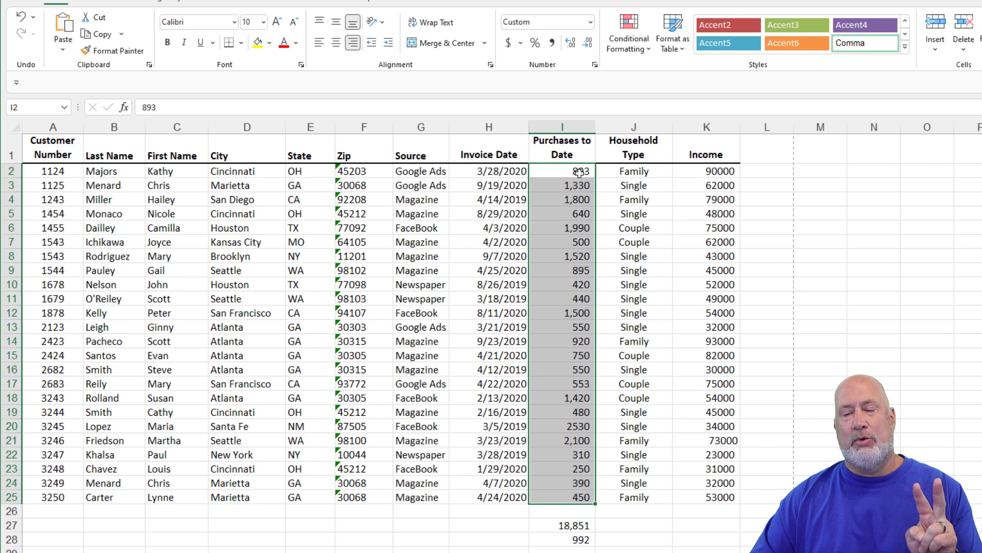
{"action": "left_click", "coordinate": [627, 51]}
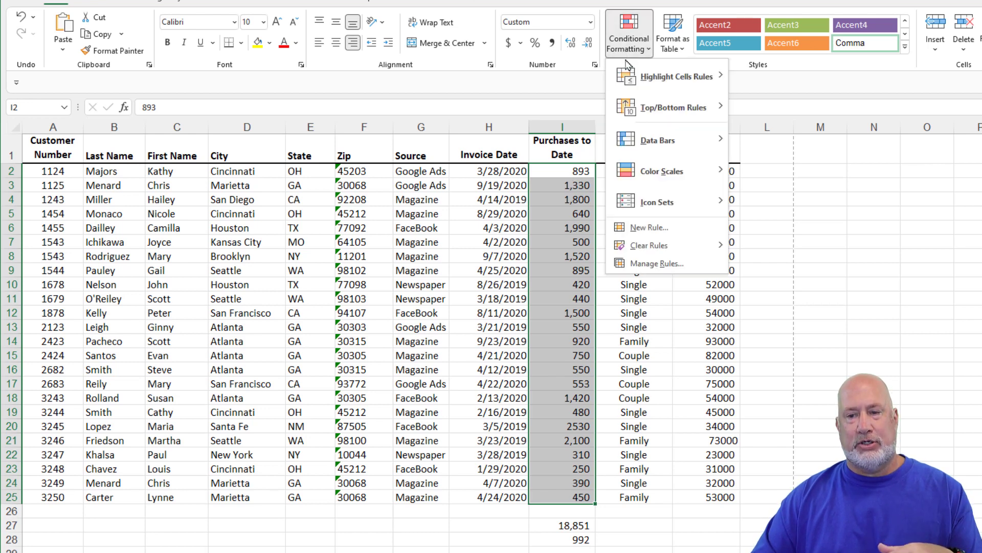
Step: Add a formula rule =ISTEXT(I2) that fills text-stored purchase values orange
{"action": "left_click", "coordinate": [663, 230]}
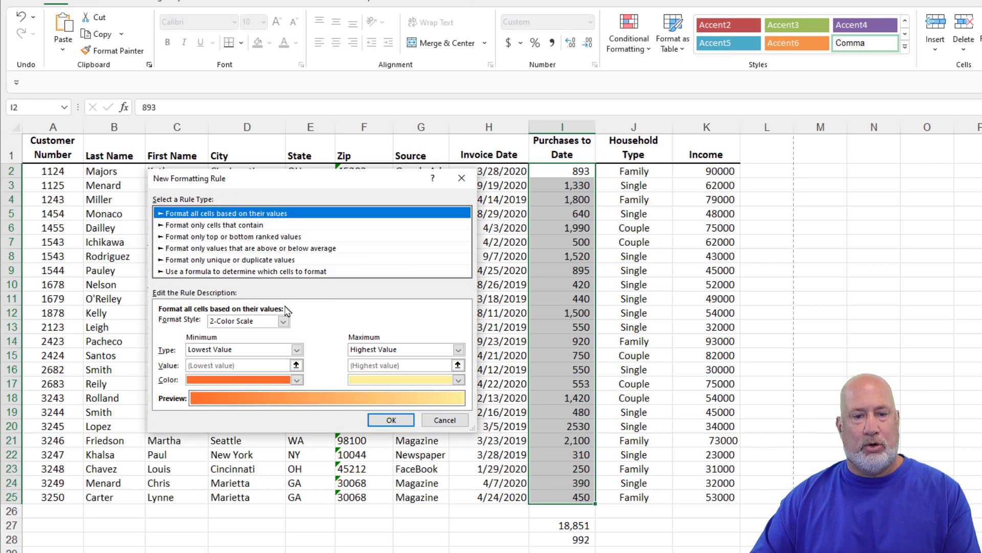
{"action": "left_click", "coordinate": [230, 272]}
{"action": "left_click", "coordinate": [227, 325]}
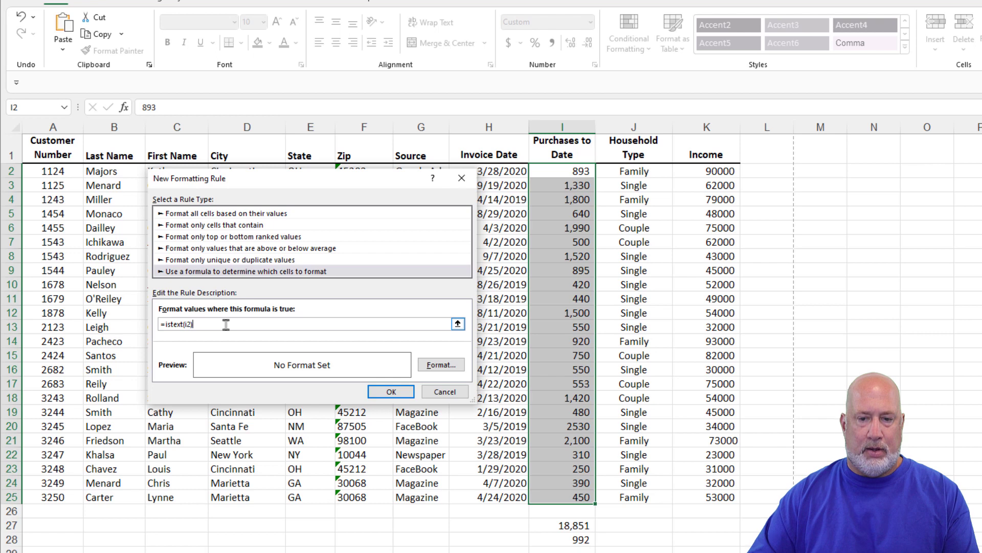
{"action": "left_click", "coordinate": [440, 365]}
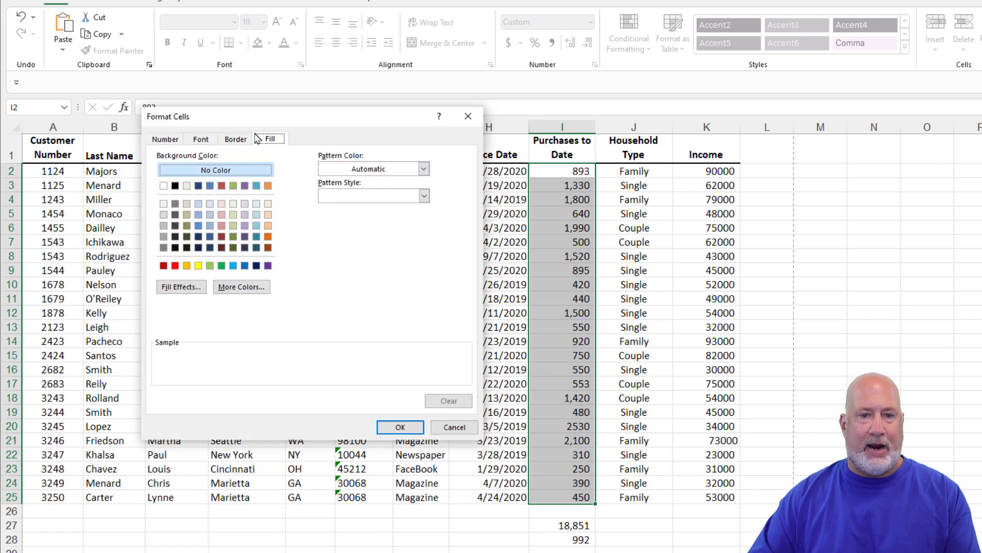
{"action": "left_click", "coordinate": [210, 266]}
{"action": "left_click", "coordinate": [187, 266]}
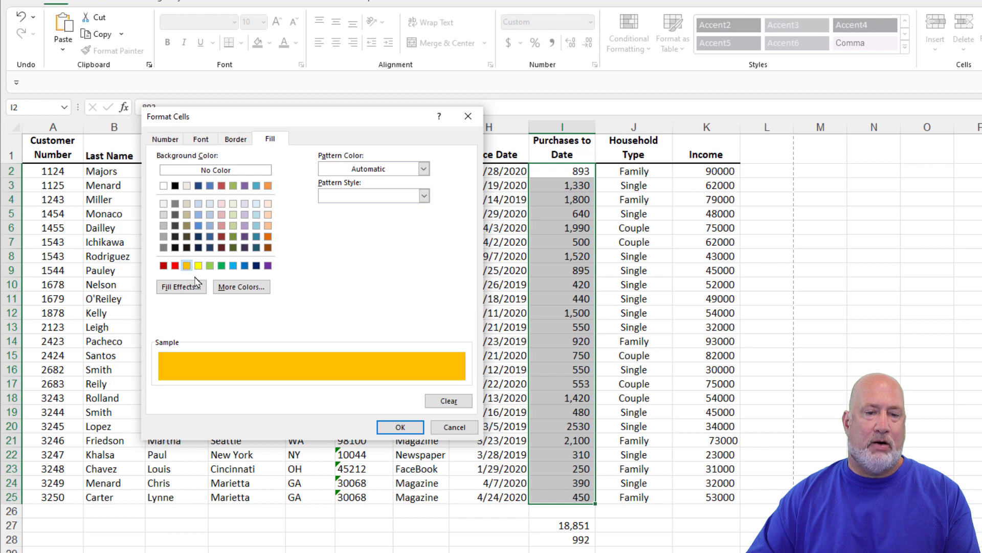
{"action": "left_click", "coordinate": [399, 430]}
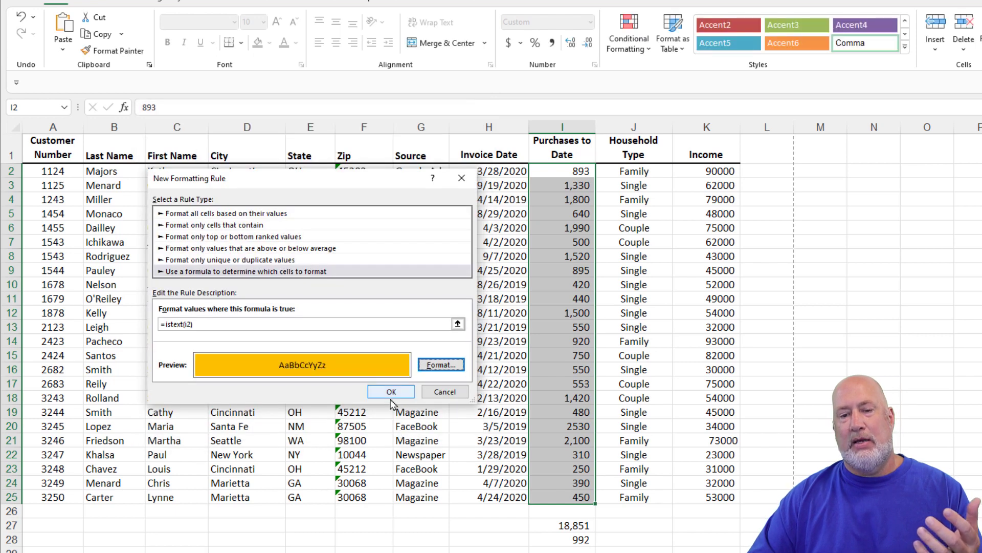
{"action": "left_click", "coordinate": [393, 392]}
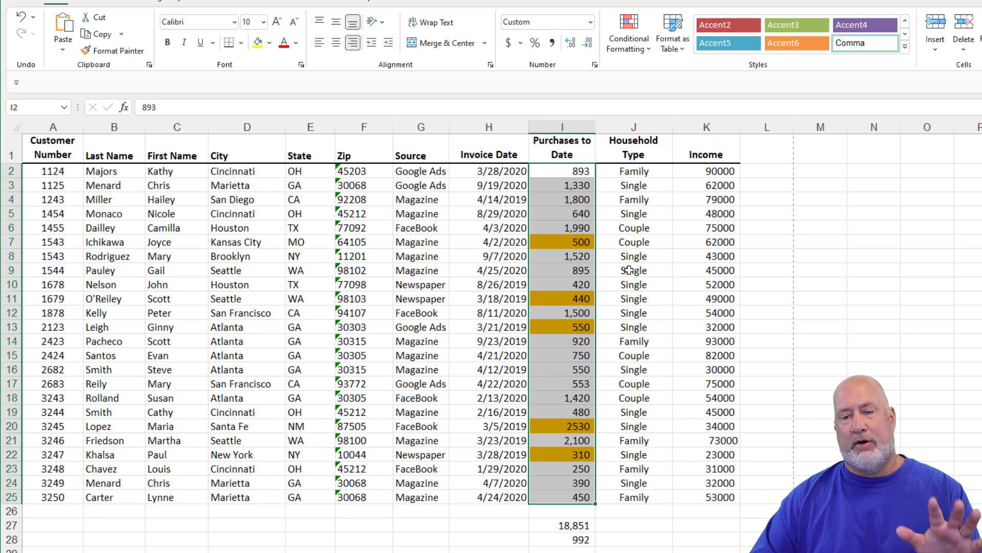
{"action": "left_click", "coordinate": [556, 243]}
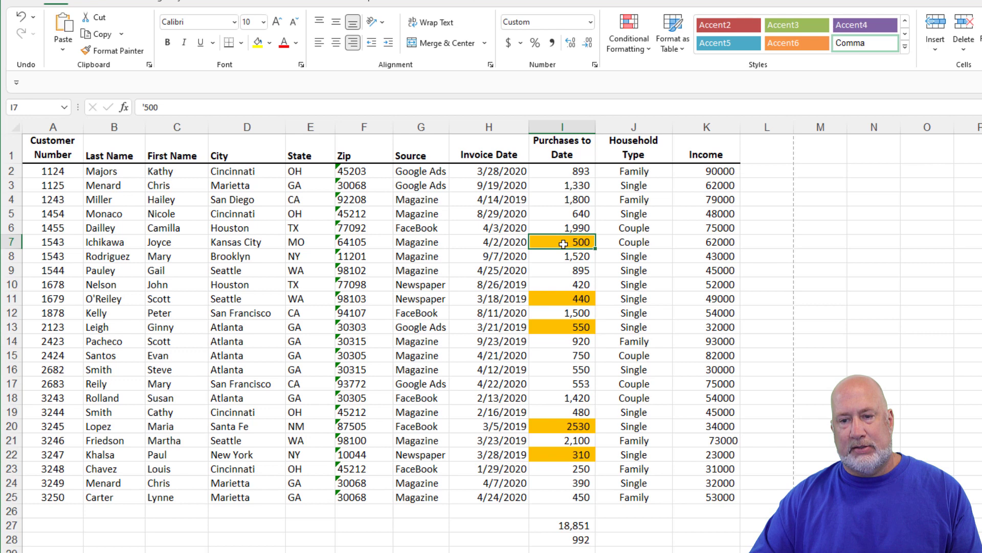
{"action": "left_click", "coordinate": [565, 294], "text": "ctrl"}
{"action": "left_click", "coordinate": [567, 330], "text": "ctrl"}
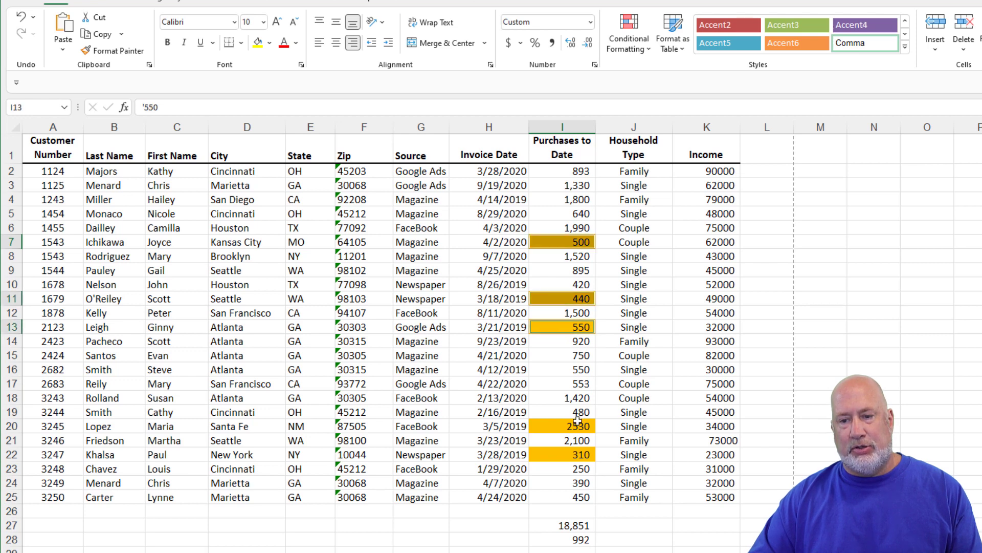
{"action": "left_click", "coordinate": [575, 427], "text": "ctrl"}
{"action": "left_click", "coordinate": [577, 454], "text": "ctrl"}
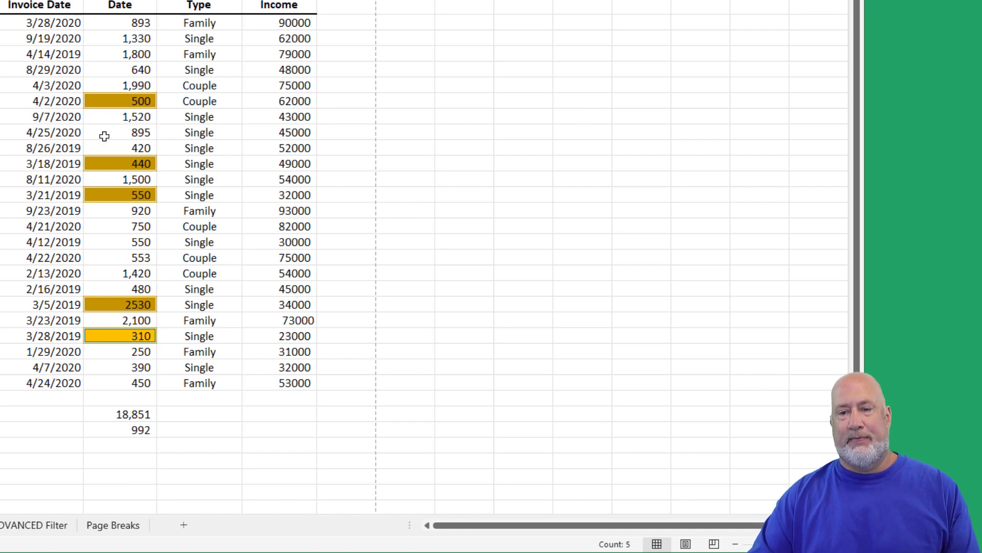
{"action": "left_click", "coordinate": [145, 114]}
{"action": "left_click_drag", "start_coordinate": [123, 28], "coordinate": [127, 83]}
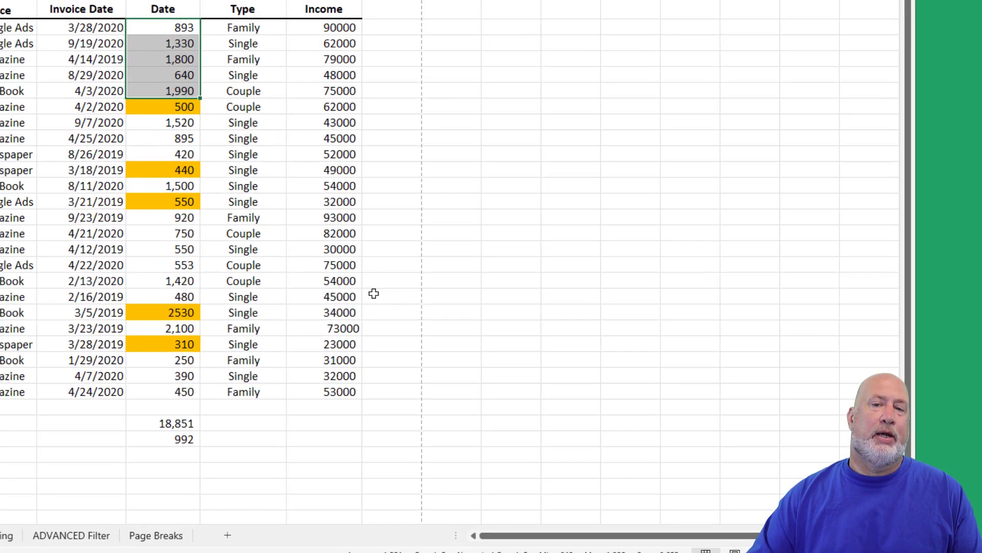
{"action": "left_click", "coordinate": [311, 227]}
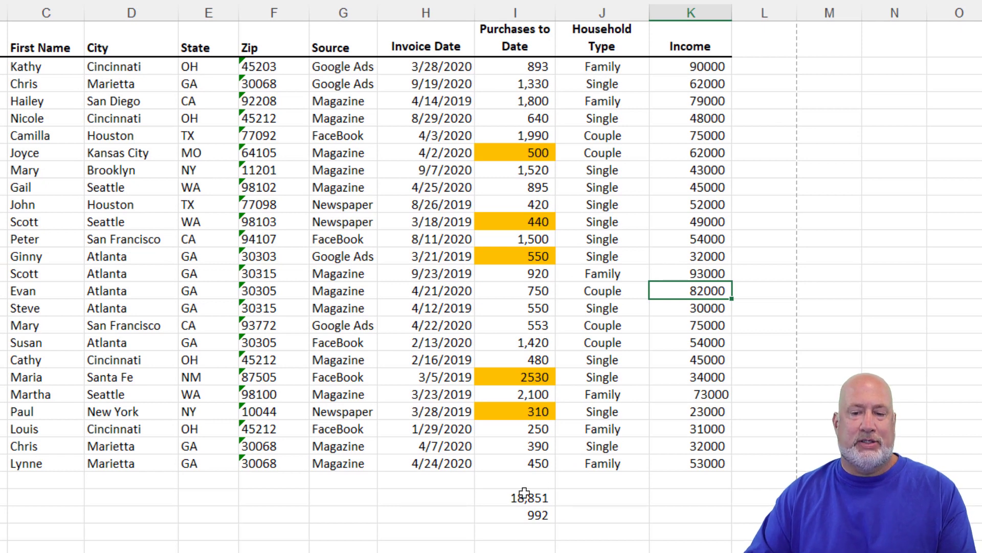
{"action": "left_click", "coordinate": [526, 157]}
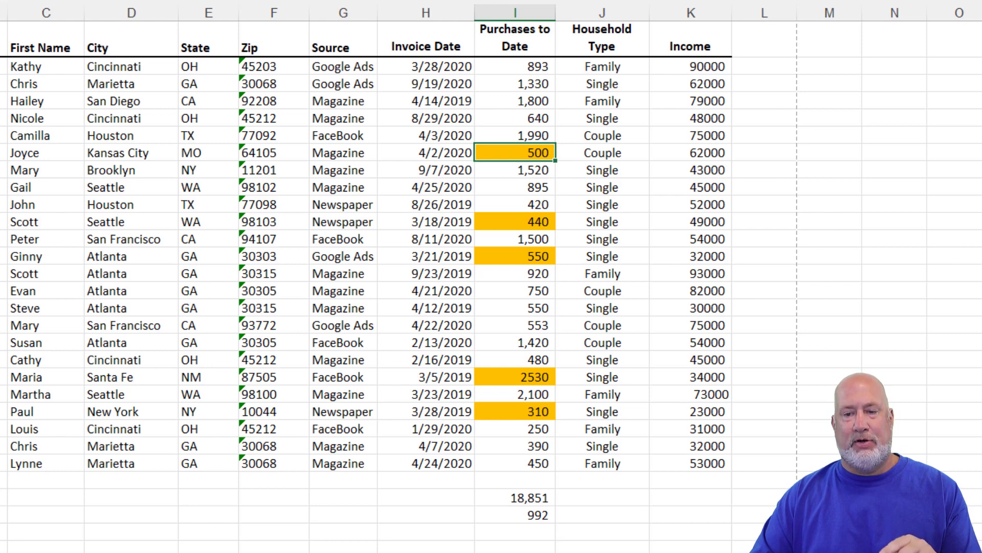
{"action": "type", "text": "500"}
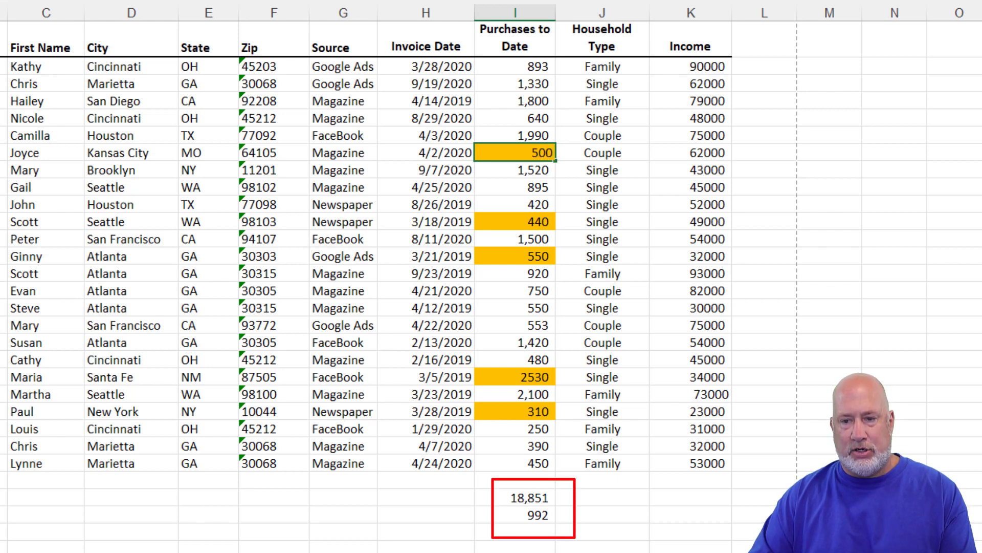
{"action": "key", "text": "Return"}
{"action": "key", "text": "Down"}
{"action": "key", "text": "Down"}
{"action": "key", "text": "Down"}
{"action": "type", "text": "440"}
{"action": "key", "text": "Return"}
{"action": "key", "text": "BackSpace"}
{"action": "key", "text": "Escape"}
{"action": "key", "text": "Down"}
{"action": "key", "text": "F2"}
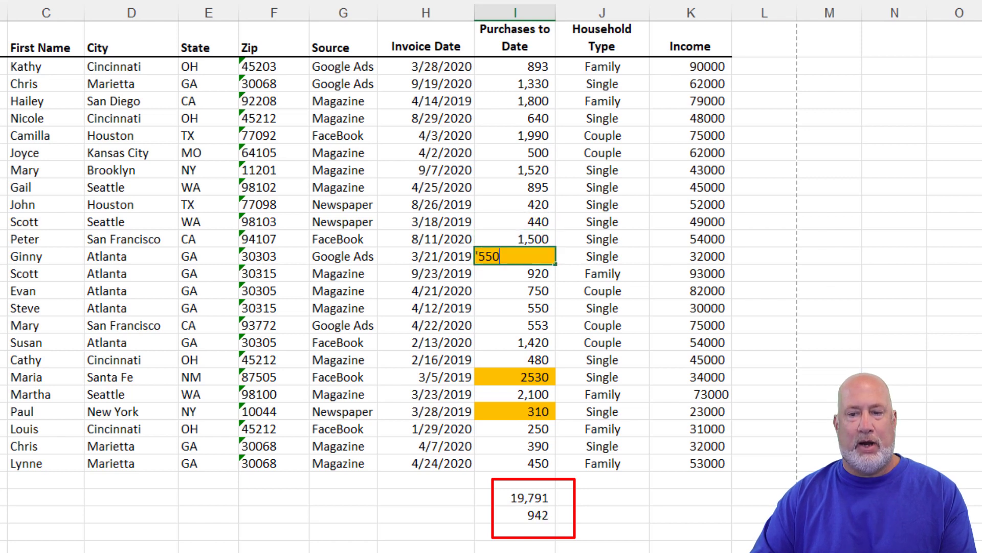
{"action": "key", "text": "Return"}
{"action": "key", "text": "Down"}
{"action": "key", "text": "Down"}
{"action": "key", "text": "Down"}
{"action": "key", "text": "Down"}
{"action": "key", "text": "Down"}
{"action": "key", "text": "Down"}
{"action": "key", "text": "F2"}
{"action": "key", "text": "Escape"}
{"action": "type", "text": "2530"}
{"action": "key", "text": "Return"}
{"action": "key", "text": "Down"}
{"action": "type", "text": "310"}
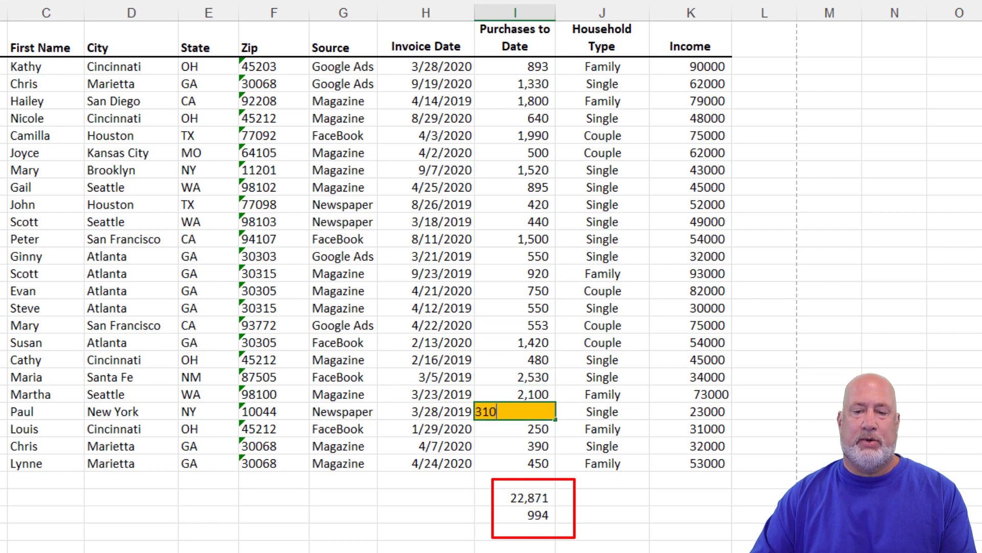
{"action": "key", "text": "Return"}
{"action": "left_click", "coordinate": [515, 377]}
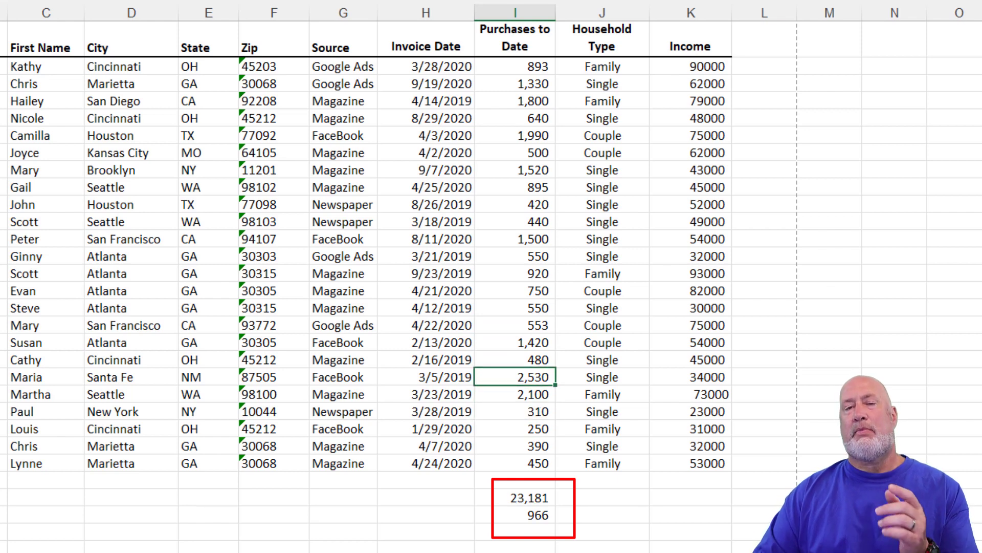
{"action": "key", "text": "ctrl+z"}
{"action": "key", "text": "ctrl+z"}
{"action": "key", "text": "ctrl+z"}
{"action": "key", "text": "ctrl+z"}
{"action": "key", "text": "ctrl+z"}
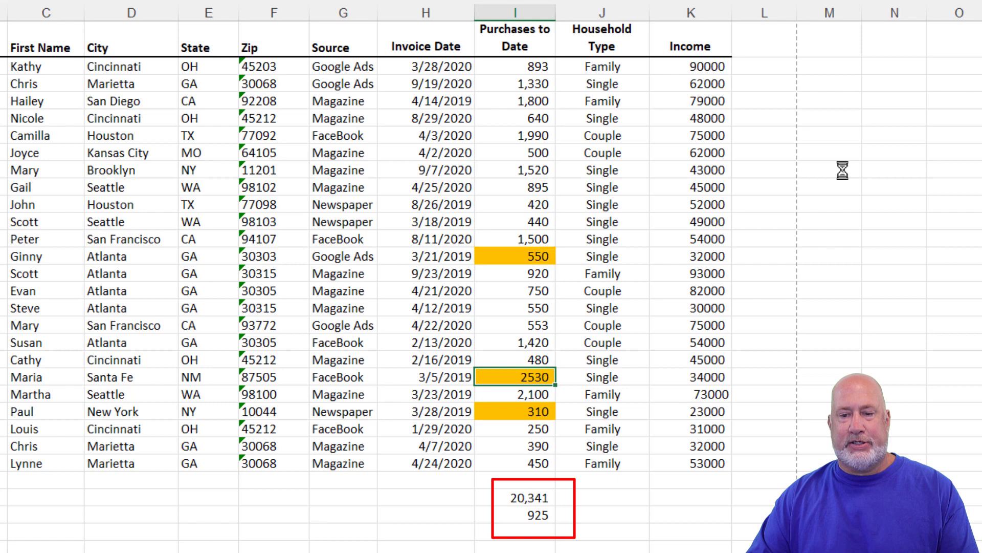
{"action": "left_click", "coordinate": [769, 67]}
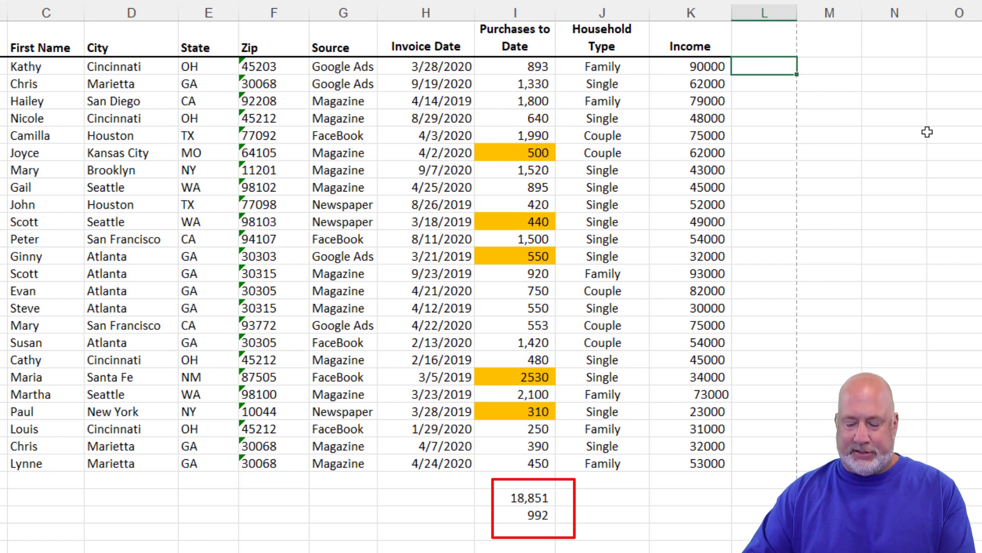
Step: Enter =VALUE(I2) in L2 and fill it down to L25
{"action": "type", "text": "=v"}
{"action": "type", "text": "a"}
{"action": "key", "text": "BackSpace"}
{"action": "type", "text": "valu"}
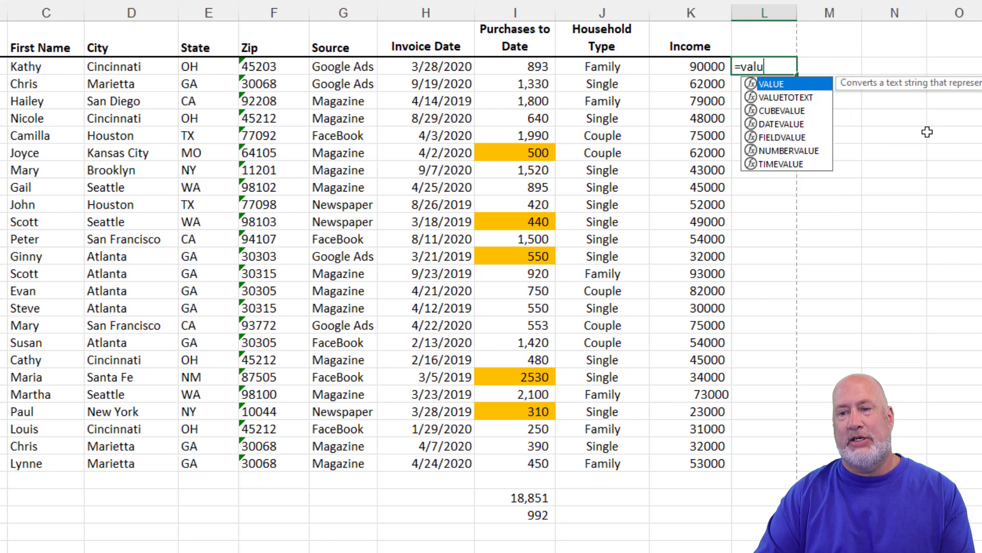
{"action": "type", "text": "e"}
{"action": "key", "text": "Tab"}
{"action": "key", "text": "Left"}
{"action": "key", "text": "Left"}
{"action": "key", "text": "Left"}
{"action": "key", "text": "Return"}
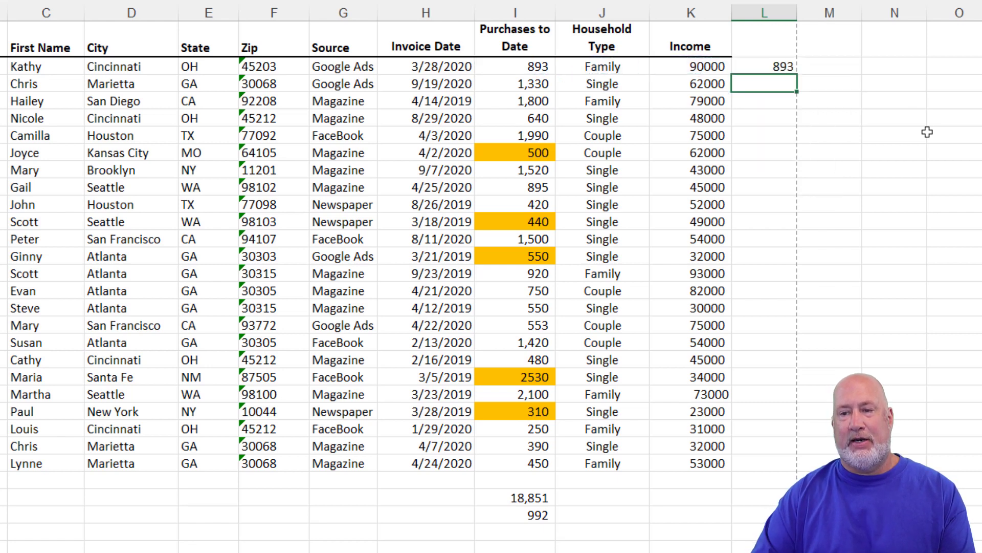
{"action": "left_click", "coordinate": [785, 68]}
{"action": "left_click_drag", "start_coordinate": [797, 75], "coordinate": [785, 476]}
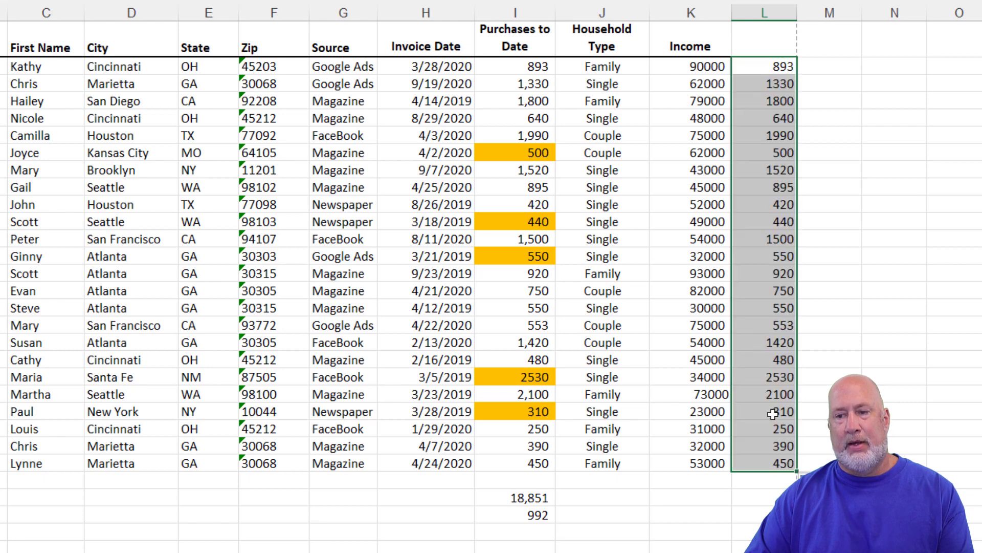
{"action": "right_click", "coordinate": [765, 209]}
Step: Paste column L's converted numbers as values only into Purchases to Date, starting at I2
{"action": "left_click", "coordinate": [801, 254]}
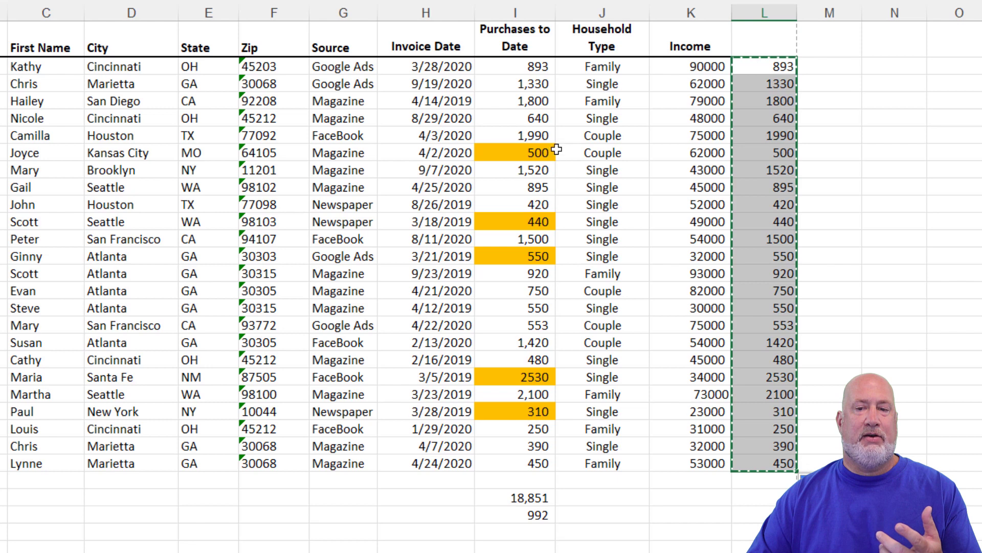
{"action": "right_click", "coordinate": [532, 72]}
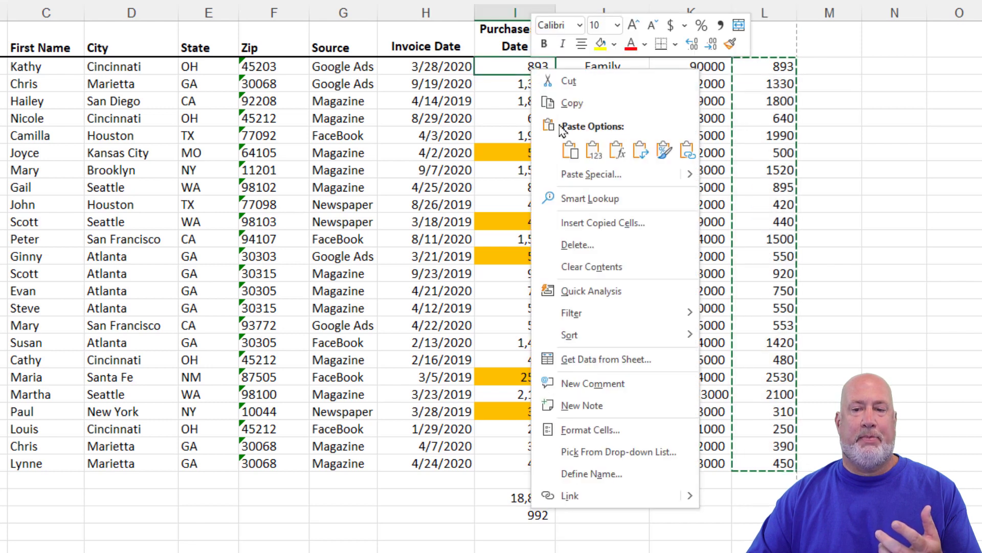
{"action": "left_click", "coordinate": [594, 150]}
Step: Clear the copy outline and select the pasted column to confirm totals of 23,181 and 966
{"action": "left_click", "coordinate": [532, 496]}
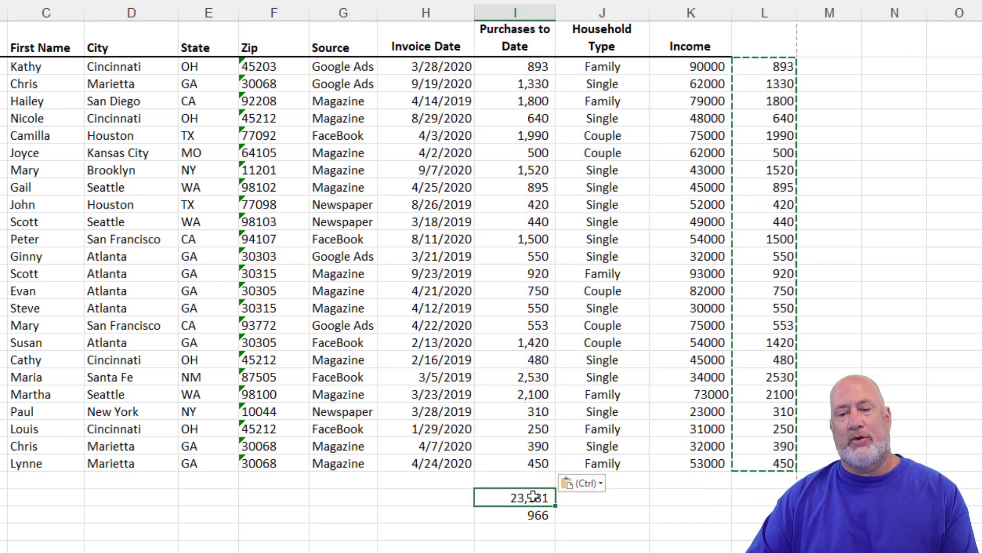
{"action": "key", "text": "Escape"}
{"action": "left_click_drag", "start_coordinate": [535, 67], "coordinate": [520, 463]}
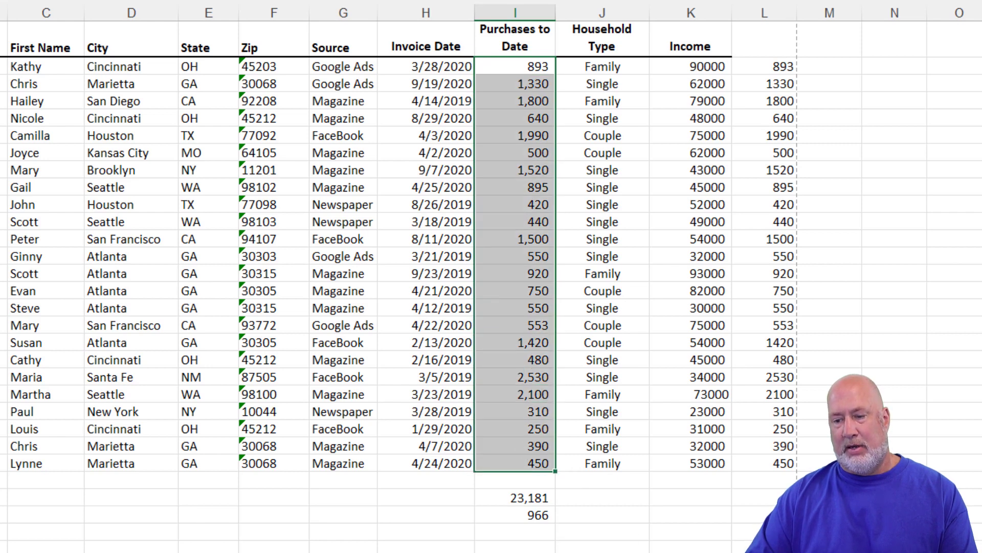